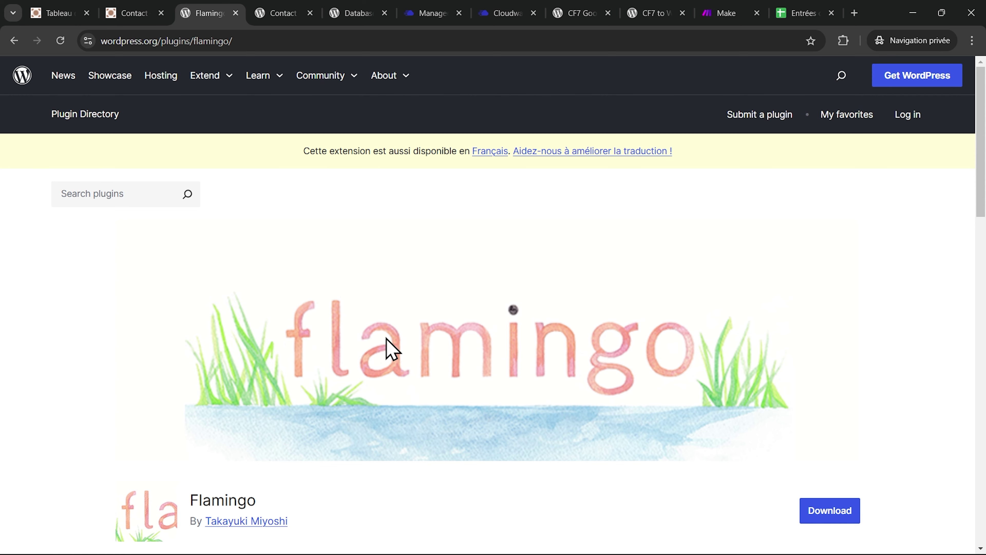
# - Scroll through the Flamingo and Contact Form 7 Database Addon plugin pages
pyautogui.scroll(-3, 386, 342)
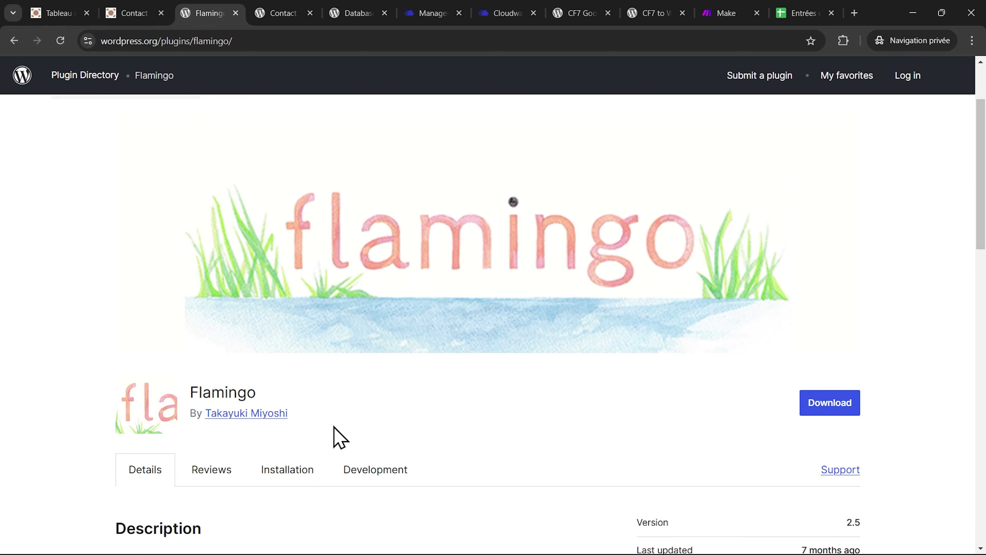
pyautogui.scroll(3, 343, 418)
pyautogui.hotkey('ctrl', 'Tab')
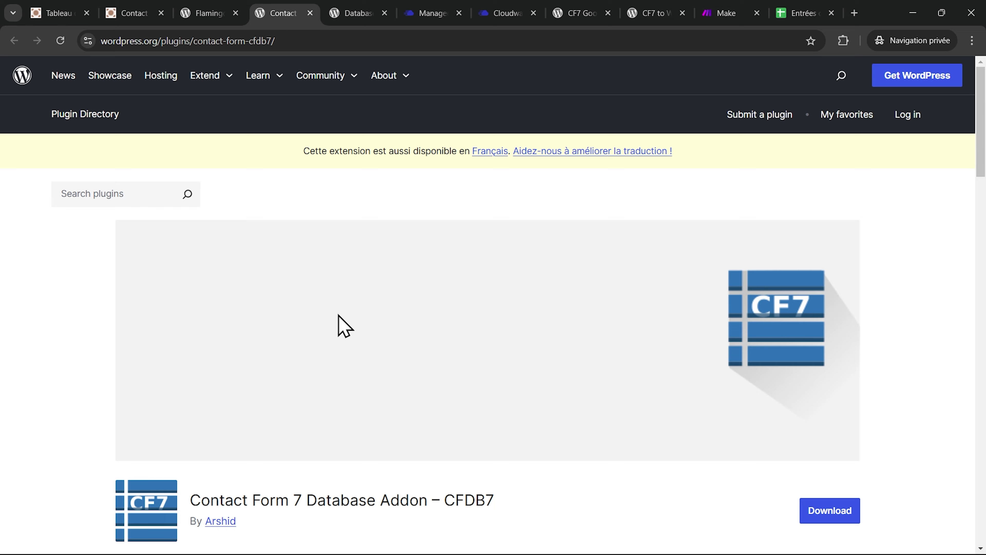
pyautogui.scroll(-3, 336, 326)
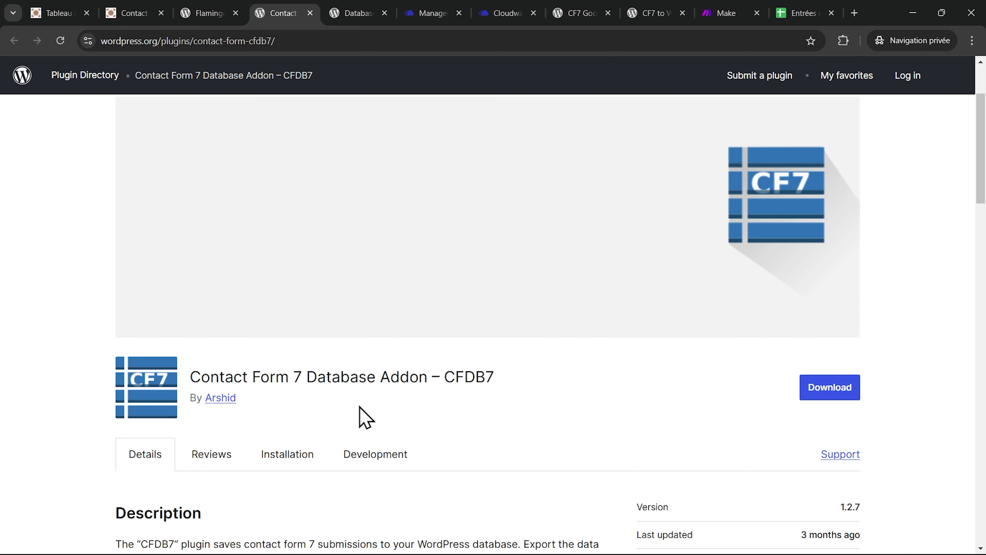
pyautogui.scroll(3, 363, 418)
# - Review the Database for Contact Form 7 plugin page, then return to the WordPress dashboard tab
pyautogui.click(363, 12)
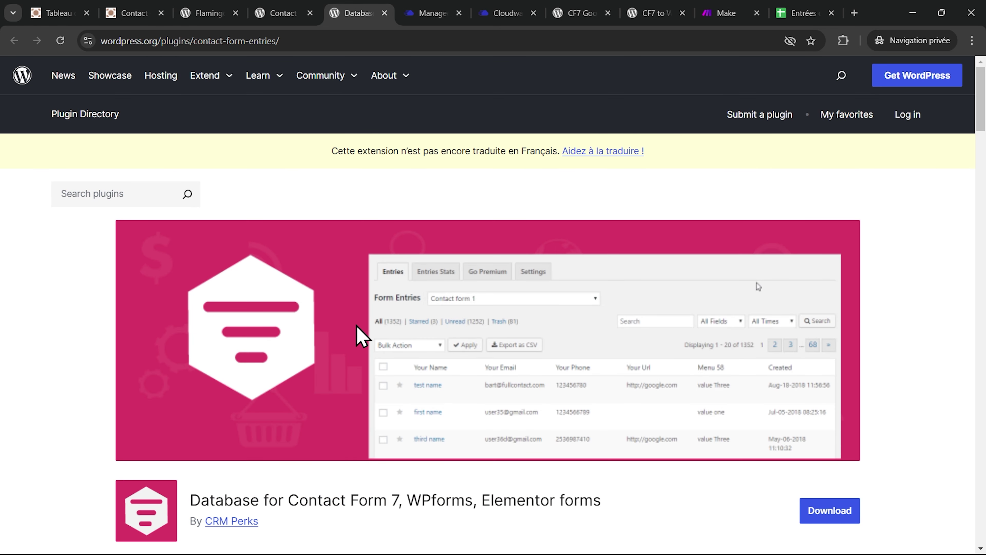
pyautogui.scroll(-2, 360, 334)
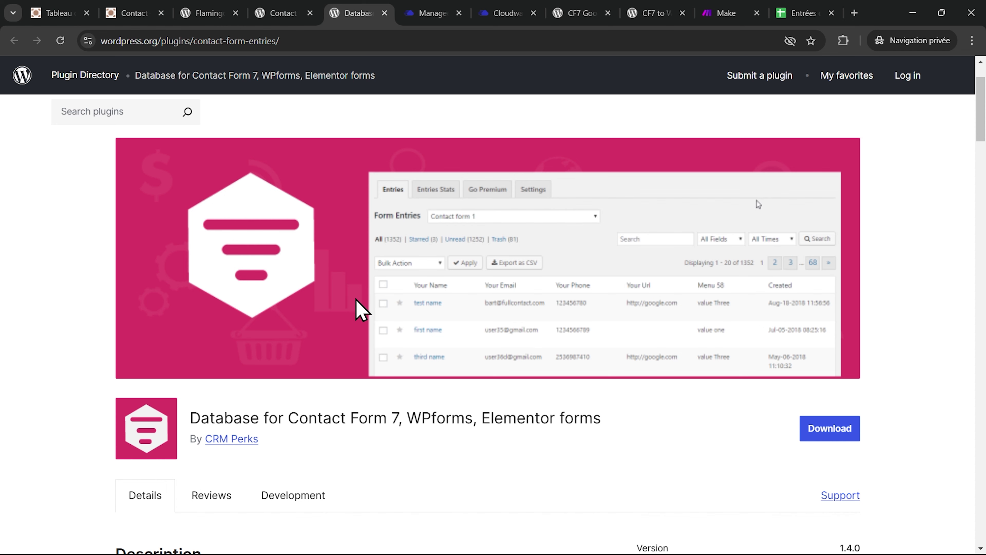
pyautogui.scroll(2, 361, 310)
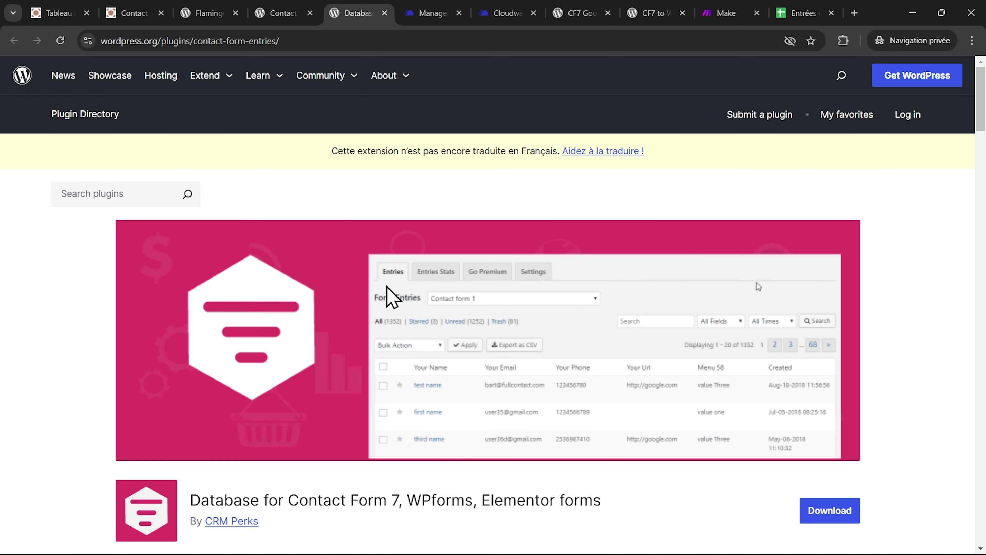
pyautogui.hotkey('ctrl', '1')
pyautogui.moveTo(44, 264)
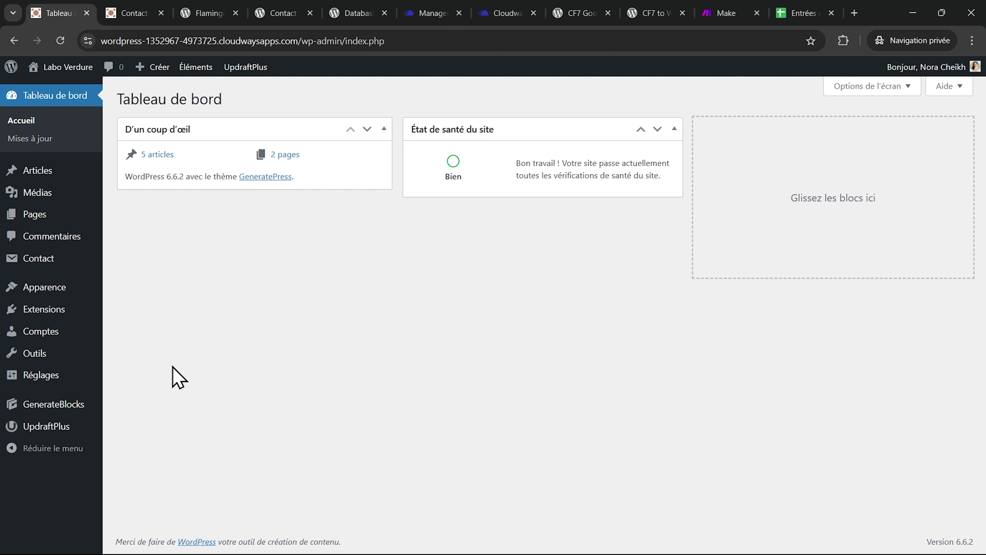
# - Search the plugin catalogue for 'flamingo', install it, and open the Flamingo address book
pyautogui.moveTo(93, 310)
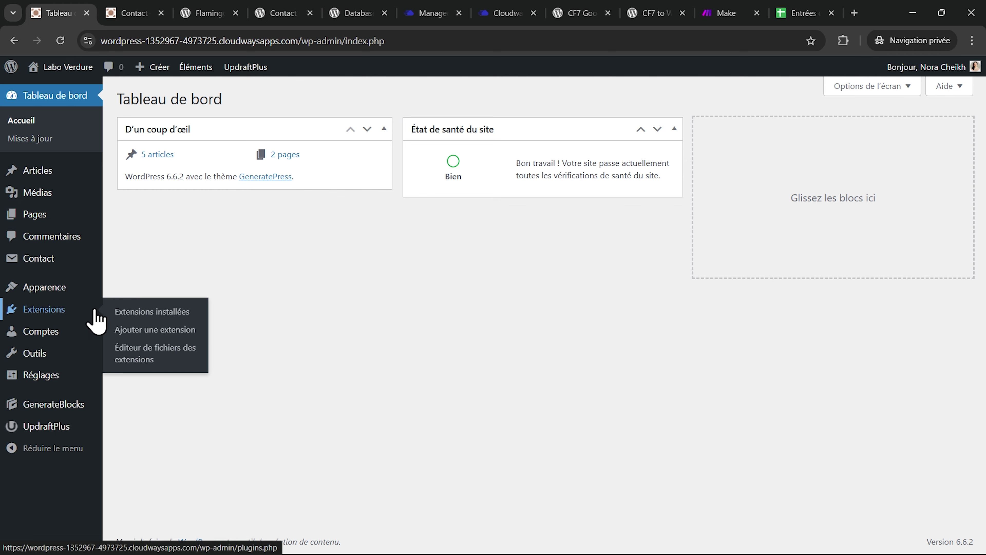
pyautogui.click(161, 330)
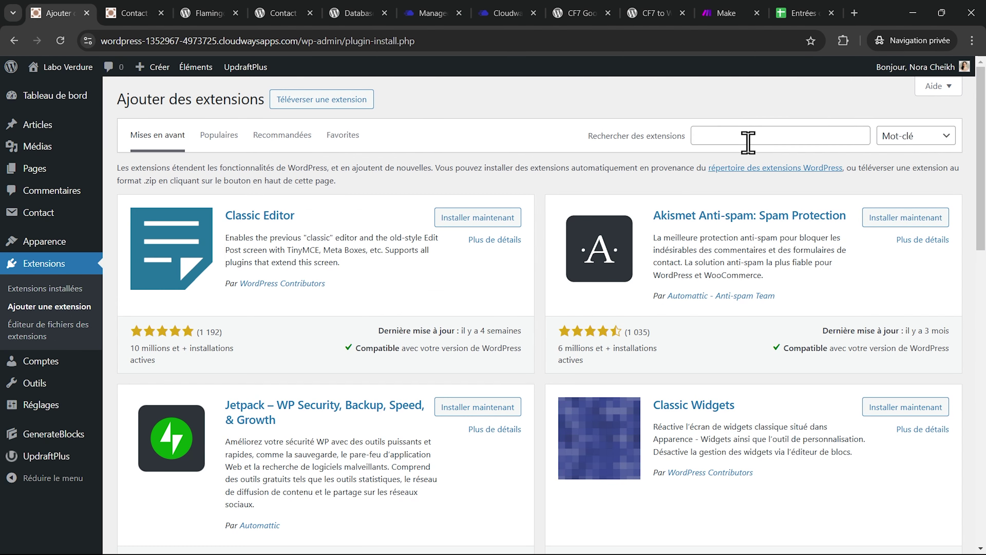
pyautogui.click(749, 141)
pyautogui.write('flamingo')
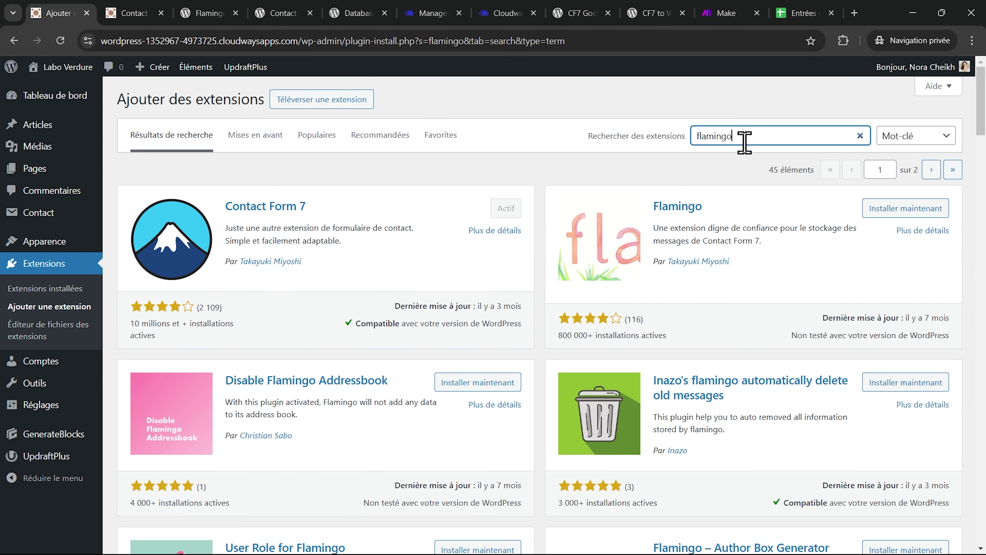
pyautogui.click(906, 208)
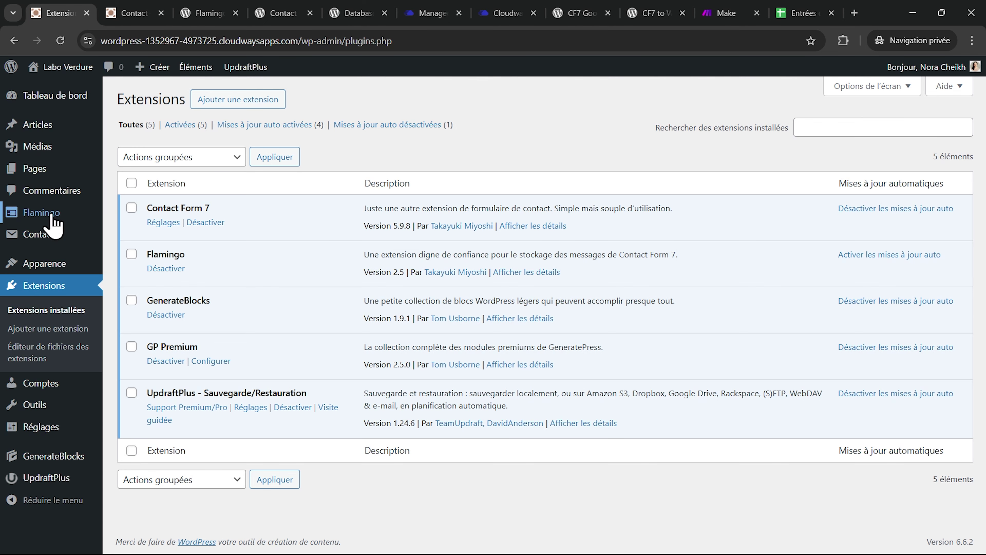
pyautogui.moveTo(37, 214)
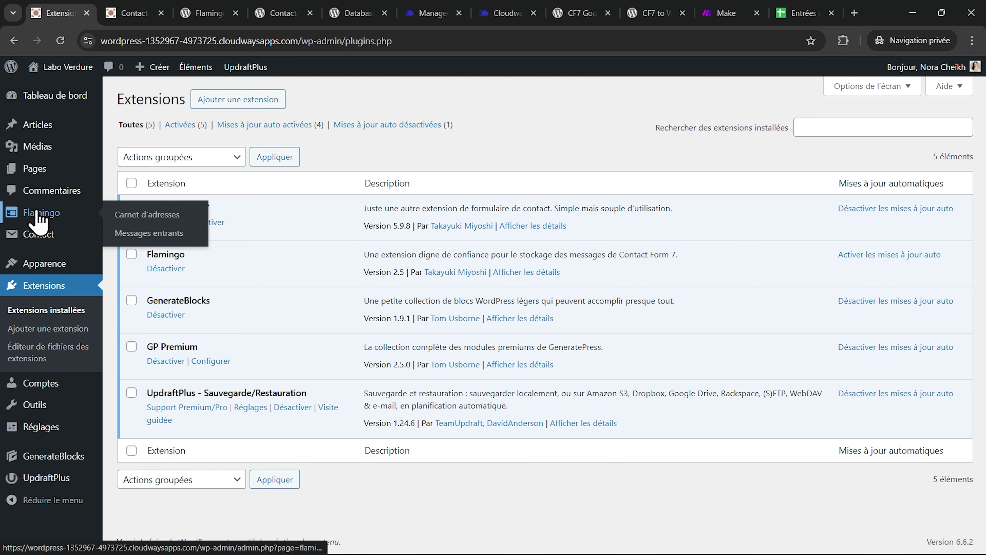
pyautogui.click(38, 213)
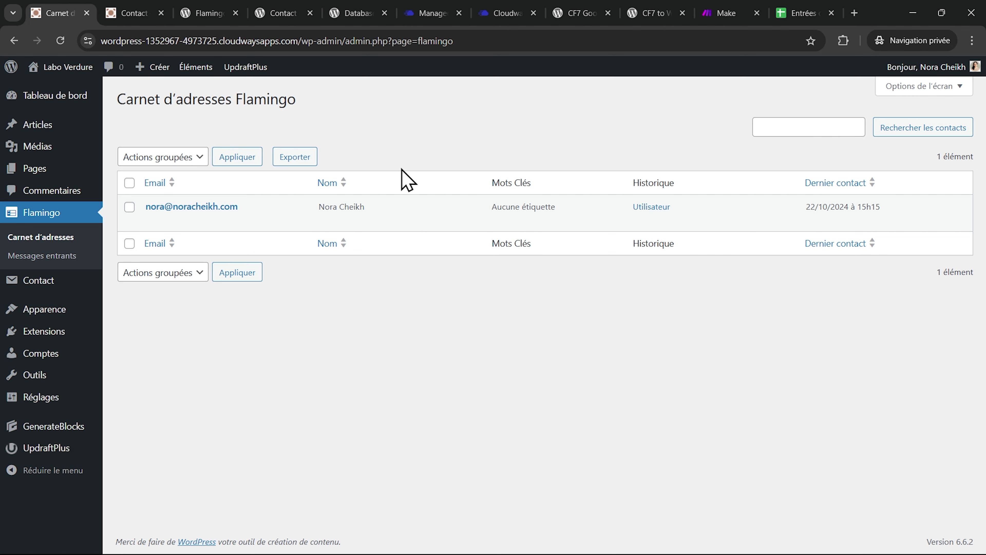
# - Confirm Flamingo's Messages entrants list is empty, then switch to the site's Contact page
pyautogui.click(42, 256)
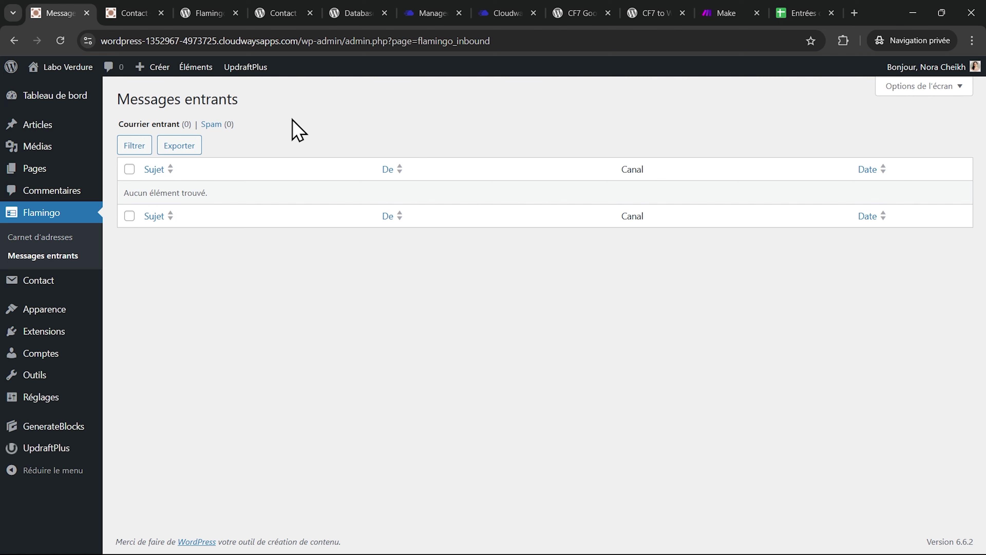
pyautogui.click(128, 13)
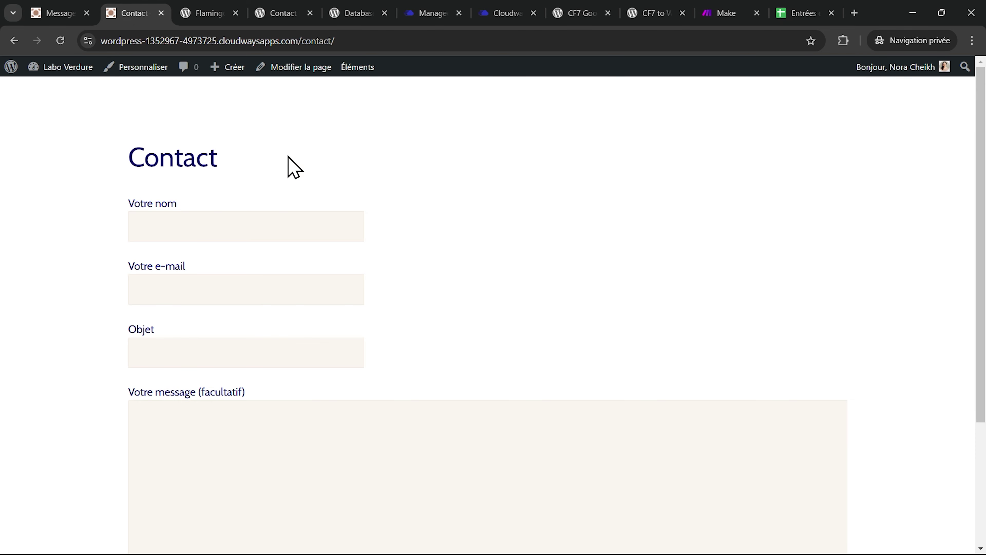
# - Submit the contact form with a name, an e-mail and subject 'Message Test', then return to Flamingo
pyautogui.click(280, 226)
pyautogui.write('Nora')
pyautogui.press('Tab')
pyautogui.write('nora@nora')
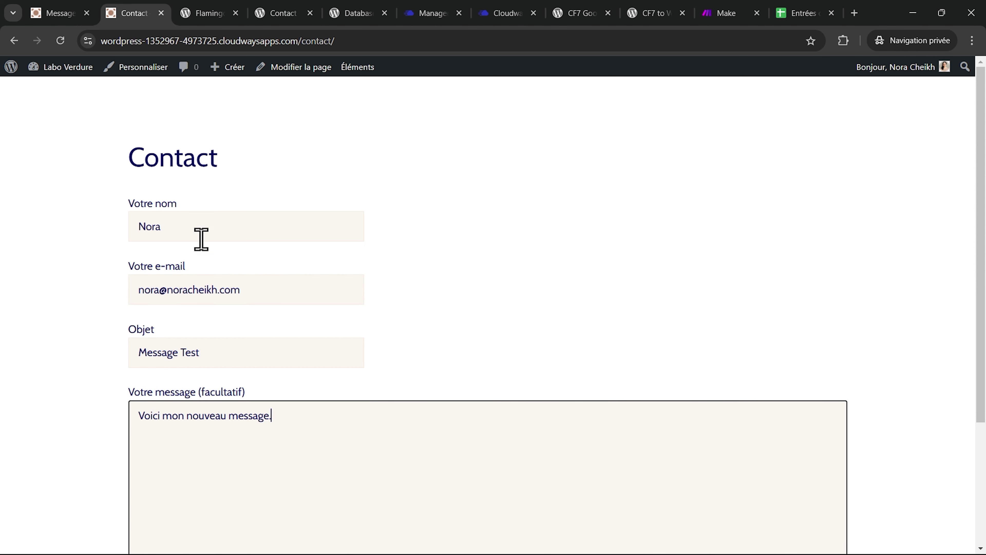
pyautogui.scroll(-4, 260, 443)
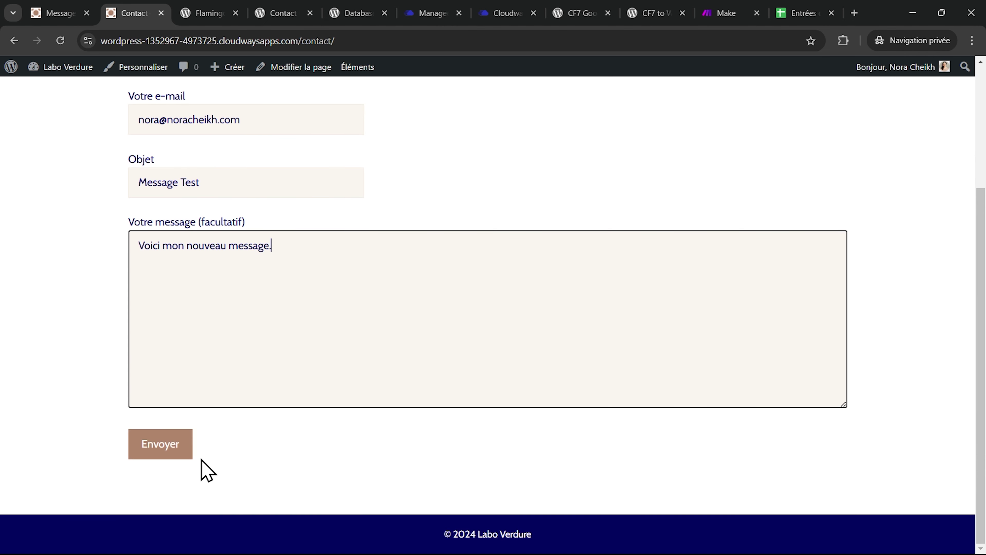
pyautogui.click(160, 456)
pyautogui.click(59, 11)
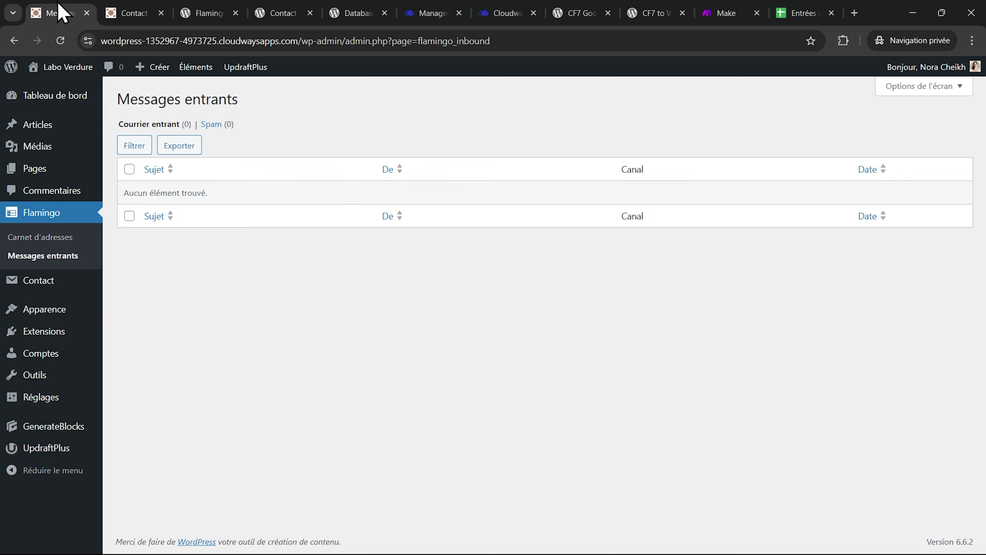
# - Reload the inbox, open the Message Test entry to review its Champs and Méta, then go to Cloudways
pyautogui.click(60, 41)
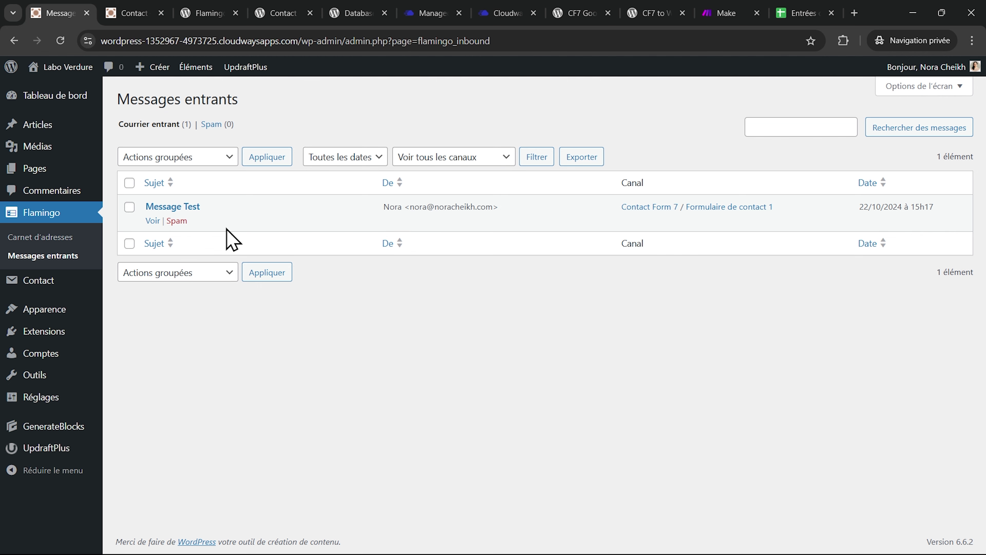
pyautogui.click(152, 221)
pyautogui.scroll(-4, 414, 257)
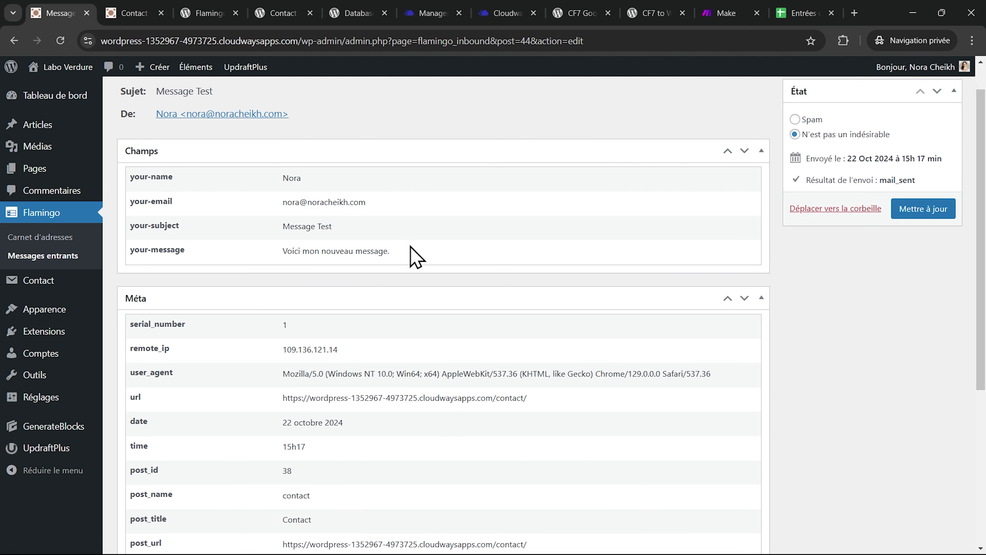
pyautogui.scroll(-3, 414, 258)
pyautogui.scroll(6, 414, 257)
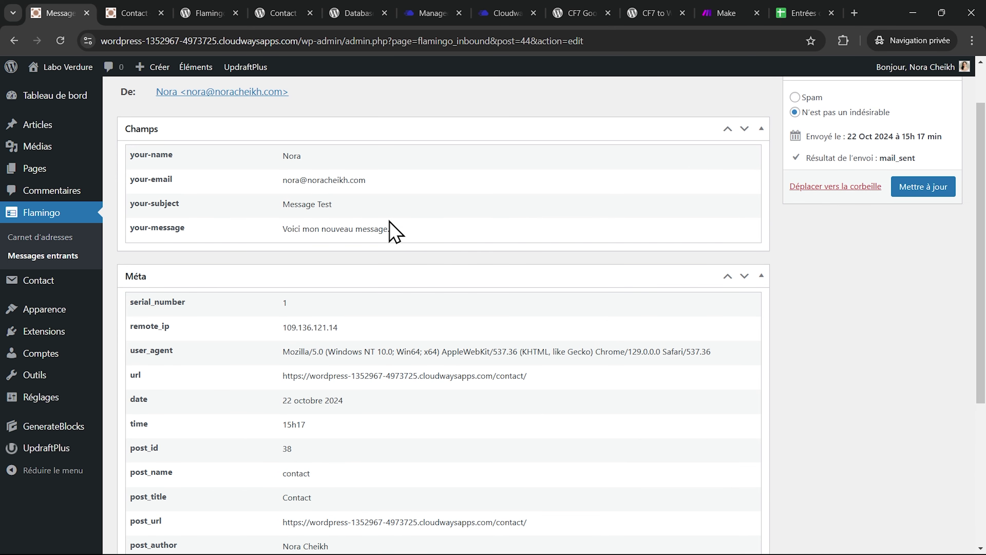
pyautogui.scroll(-2, 440, 330)
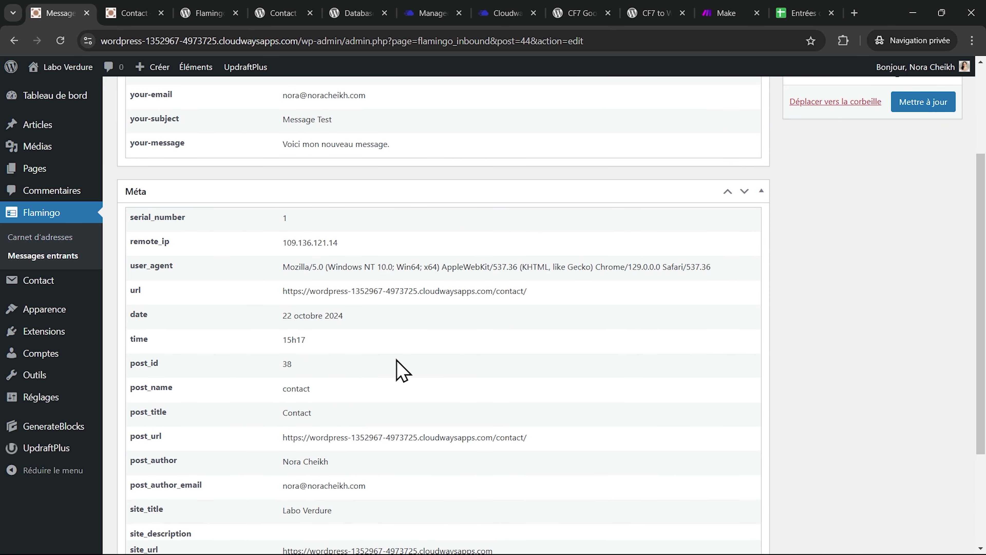
pyautogui.scroll(4, 402, 371)
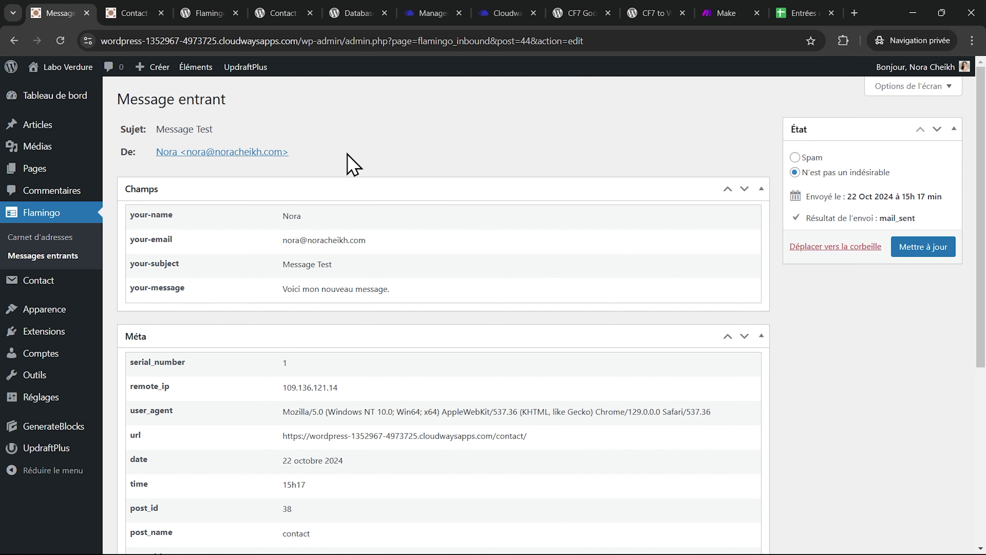
pyautogui.click(419, 11)
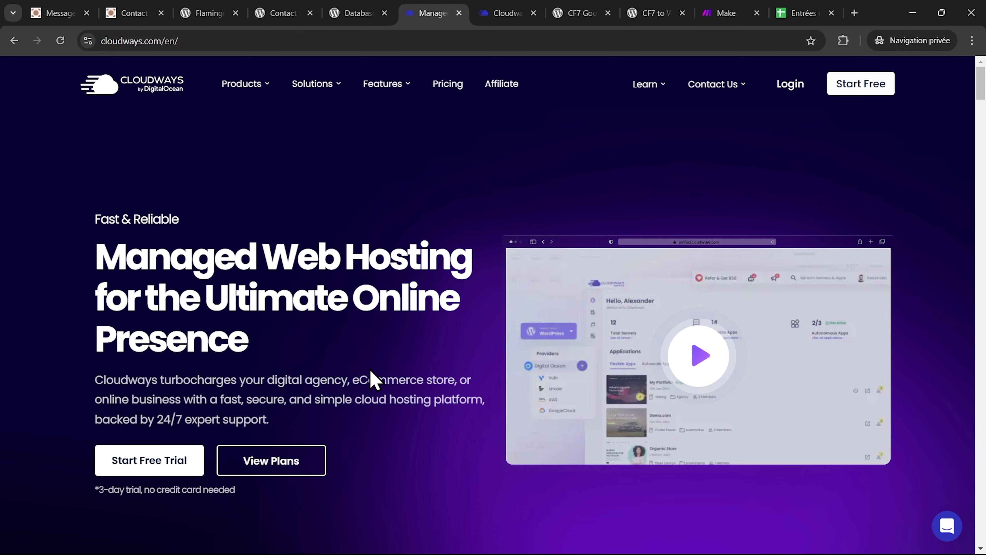
# - Scroll the Cloudways homepage, then switch to the unified.cloudways.com/server dashboard tab
pyautogui.scroll(-3, 371, 379)
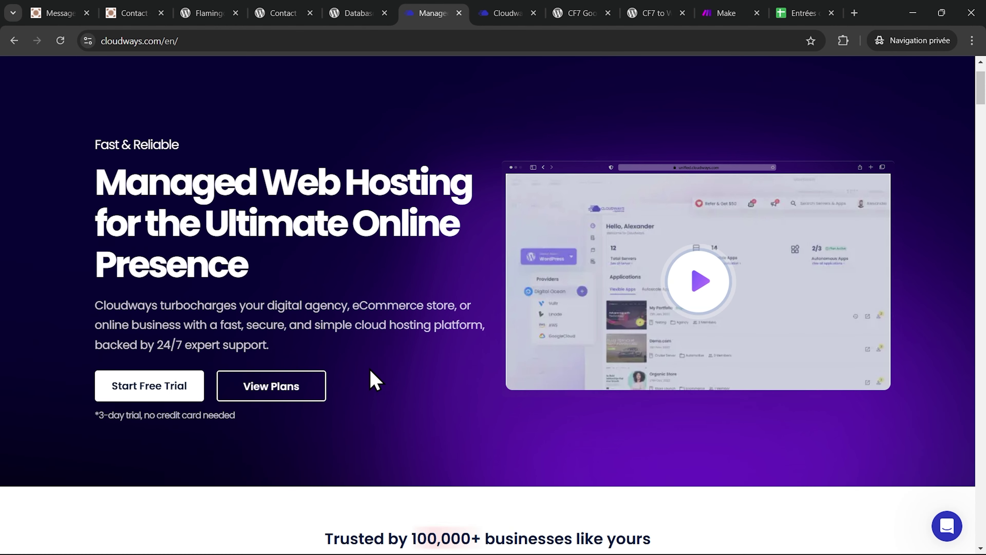
pyautogui.scroll(-8, 371, 378)
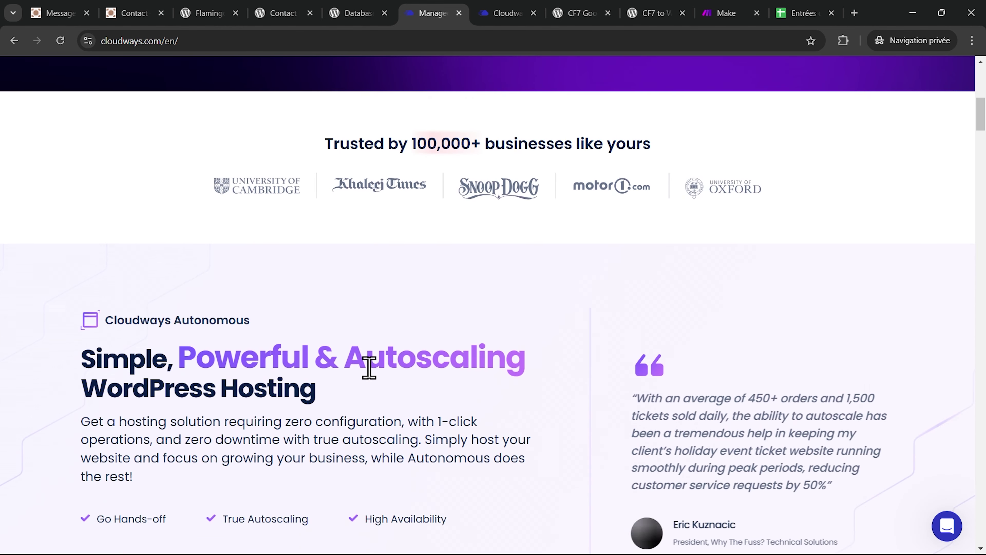
pyautogui.scroll(-6, 369, 367)
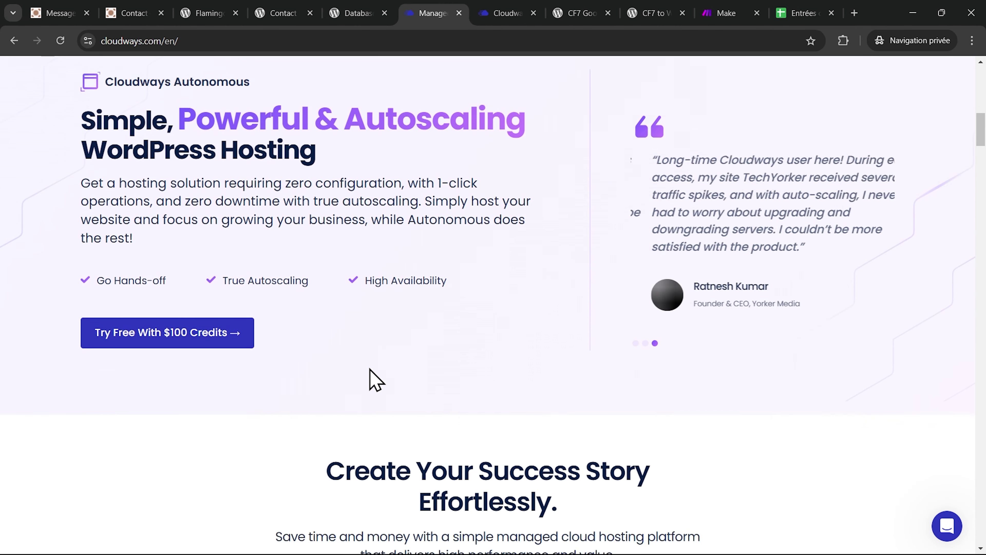
pyautogui.scroll(-8, 369, 367)
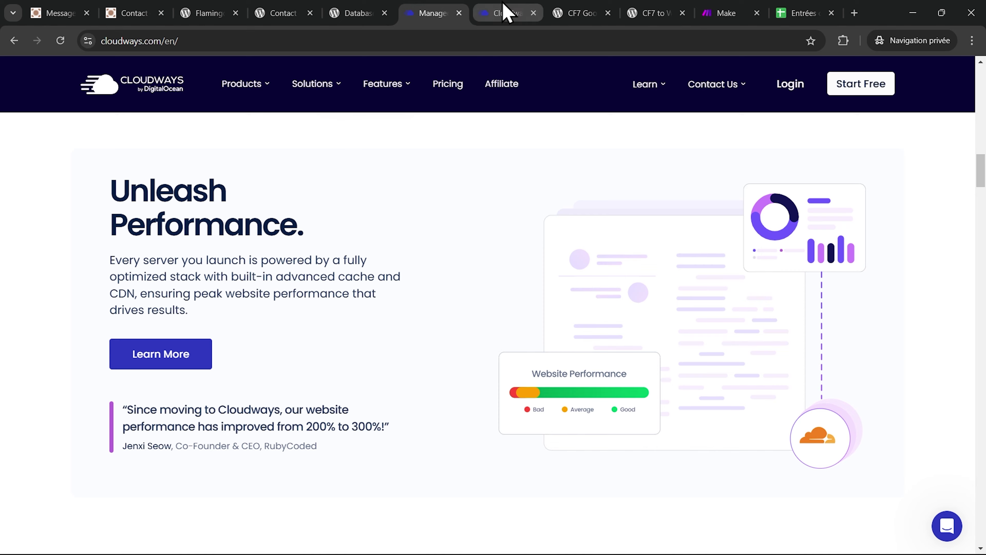
pyautogui.click(505, 13)
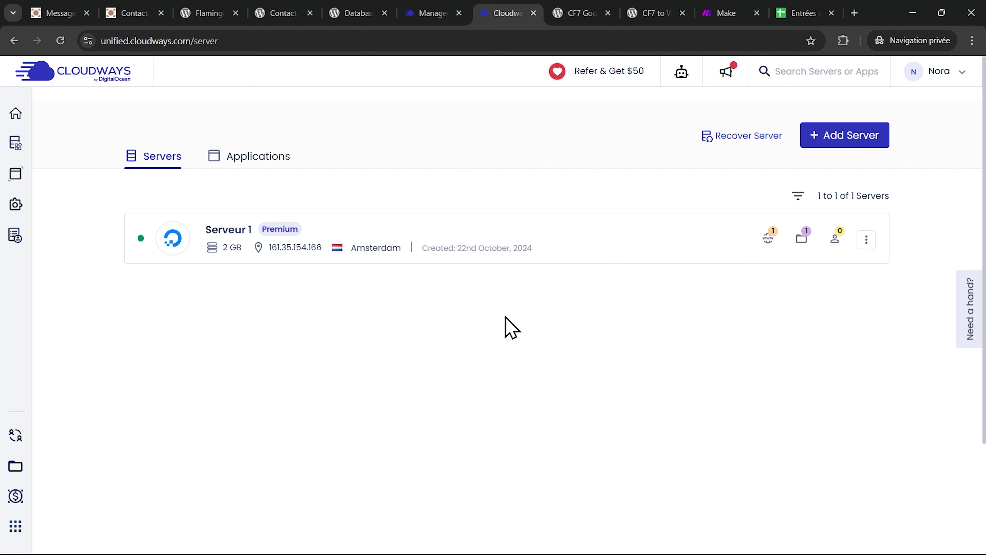
# - Open the Tutoriels application from Applications and launch its Database Manager
pyautogui.click(252, 163)
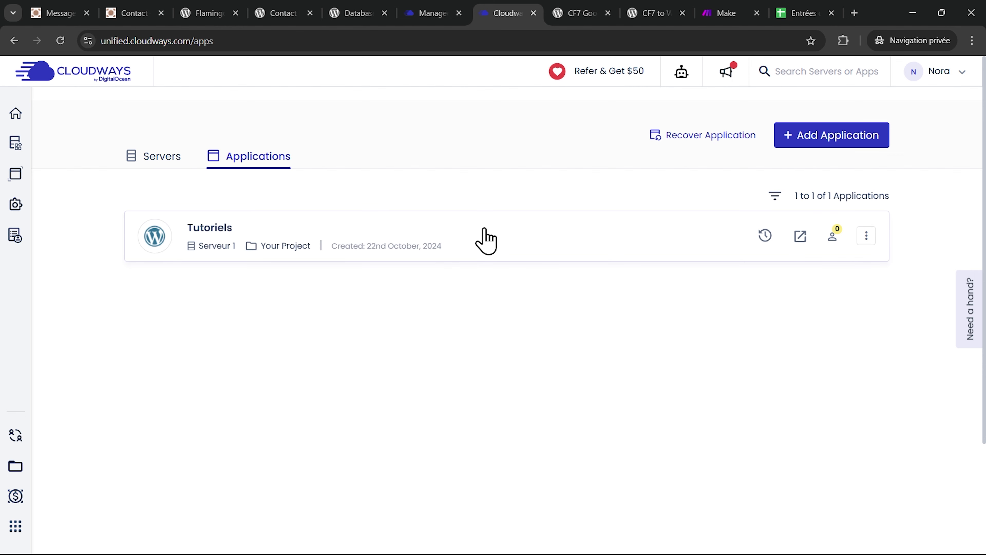
pyautogui.click(484, 238)
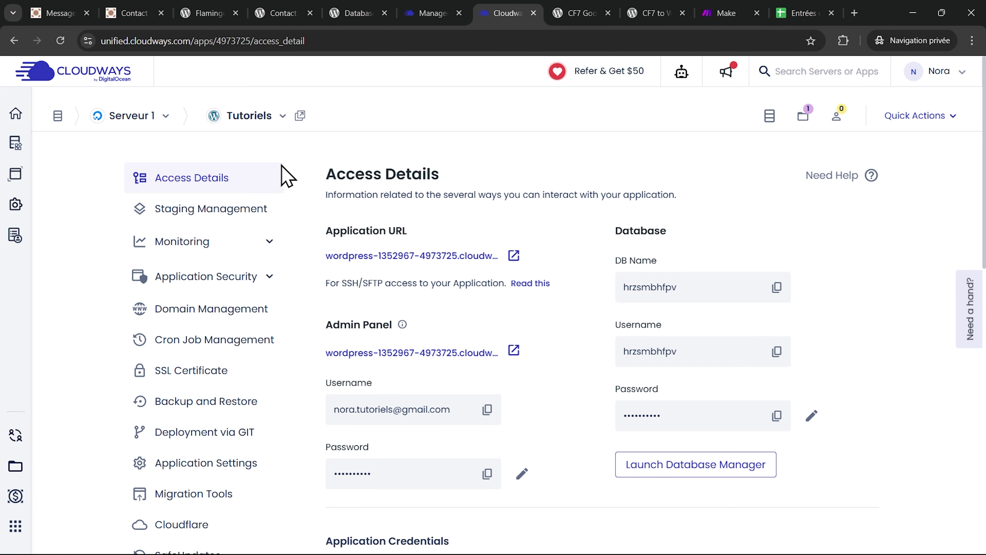
pyautogui.scroll(-2, 591, 353)
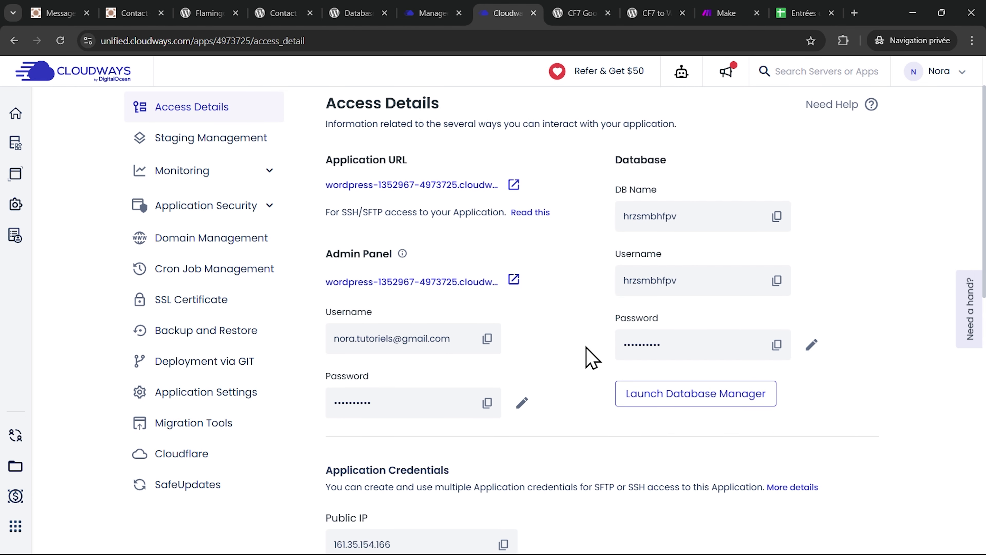
pyautogui.click(701, 398)
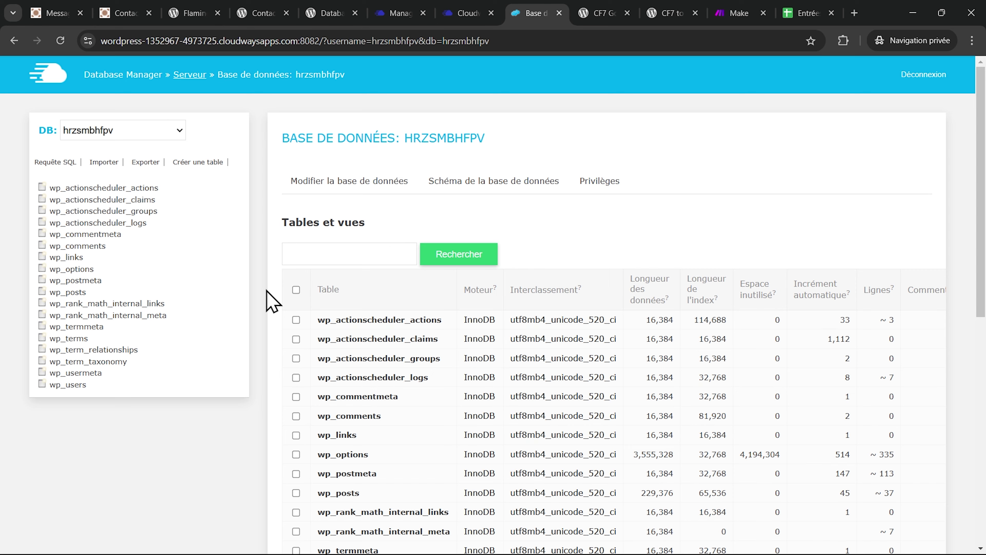
# - Display the wp_posts table rows and tick row 44, the Message Test submission
pyautogui.scroll(-2, 271, 301)
pyautogui.click(343, 421)
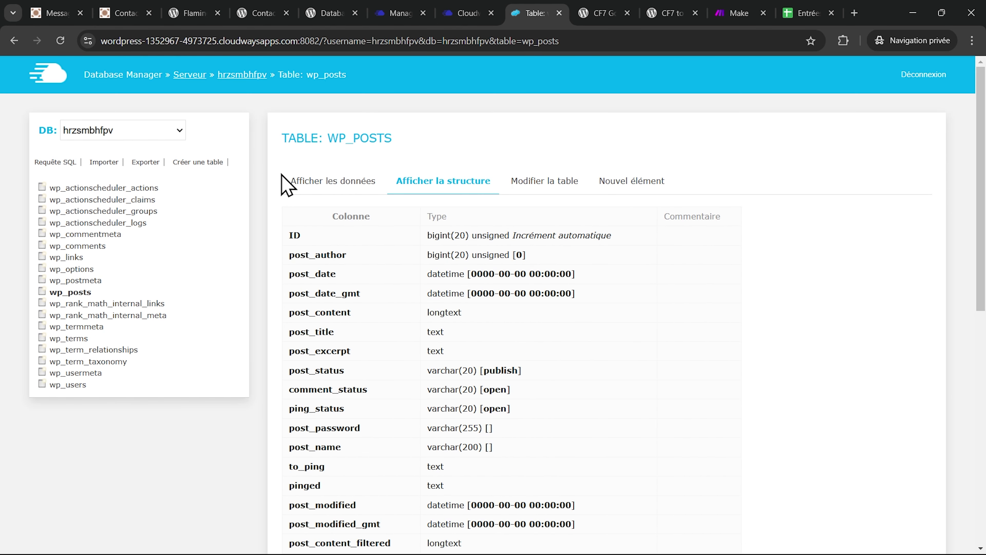
pyautogui.click(337, 192)
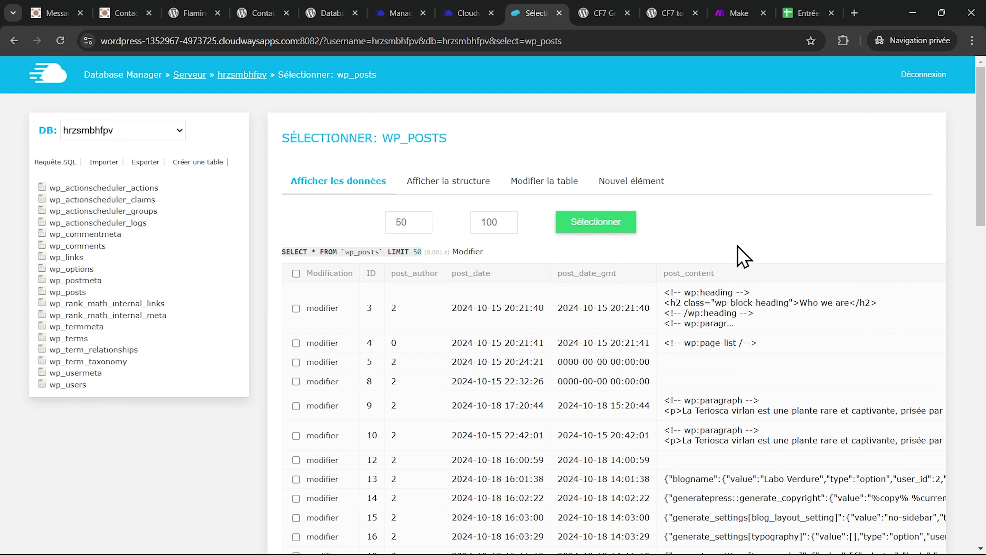
pyautogui.scroll(-5, 726, 332)
pyautogui.scroll(-8, 727, 334)
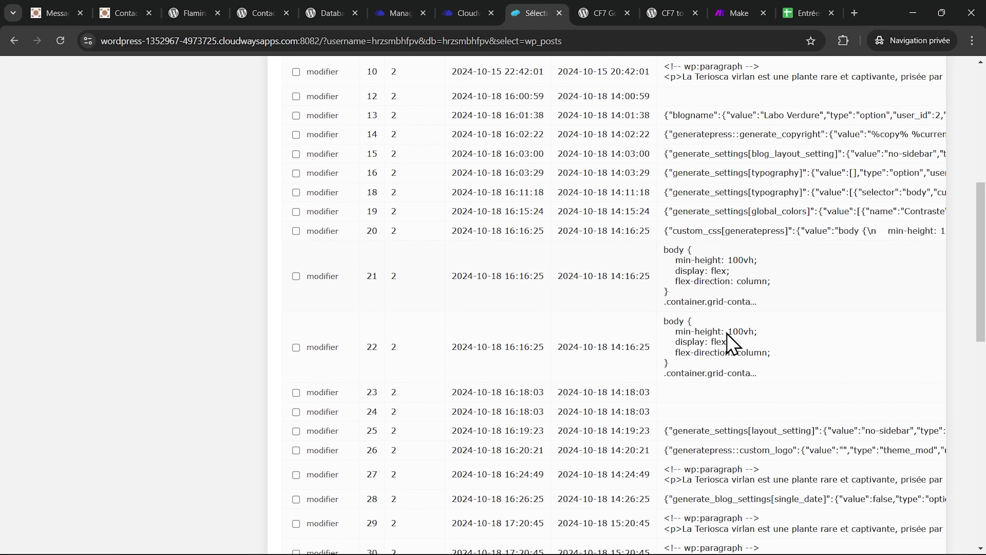
pyautogui.scroll(-8, 726, 332)
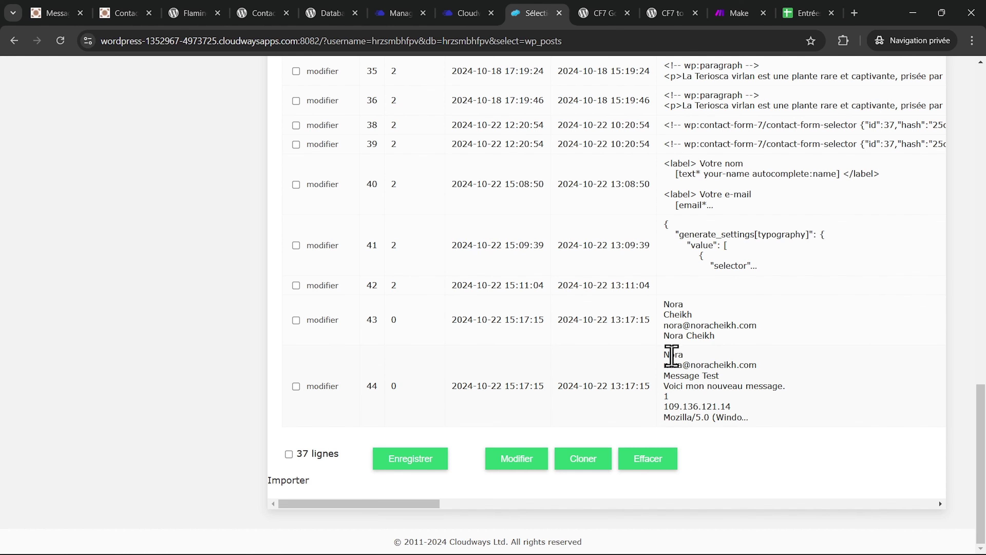
pyautogui.click(724, 414)
pyautogui.hotkey('ctrl', 'Tab')
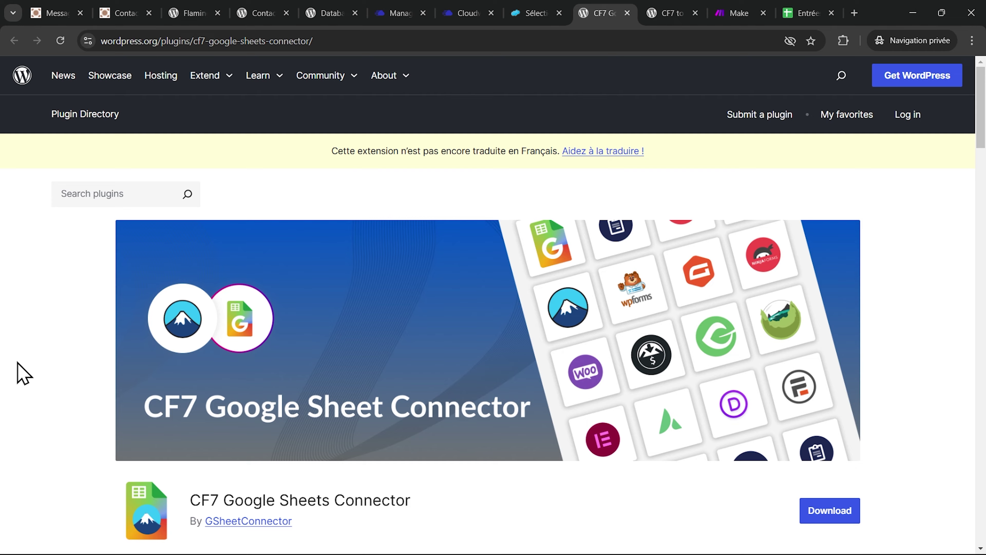
# - Read through the CF7 Google Sheets Connector description (v5.0.15, 40,000+ installs), then switch to Make
pyautogui.scroll(-3, 17, 363)
pyautogui.scroll(-6, 24, 373)
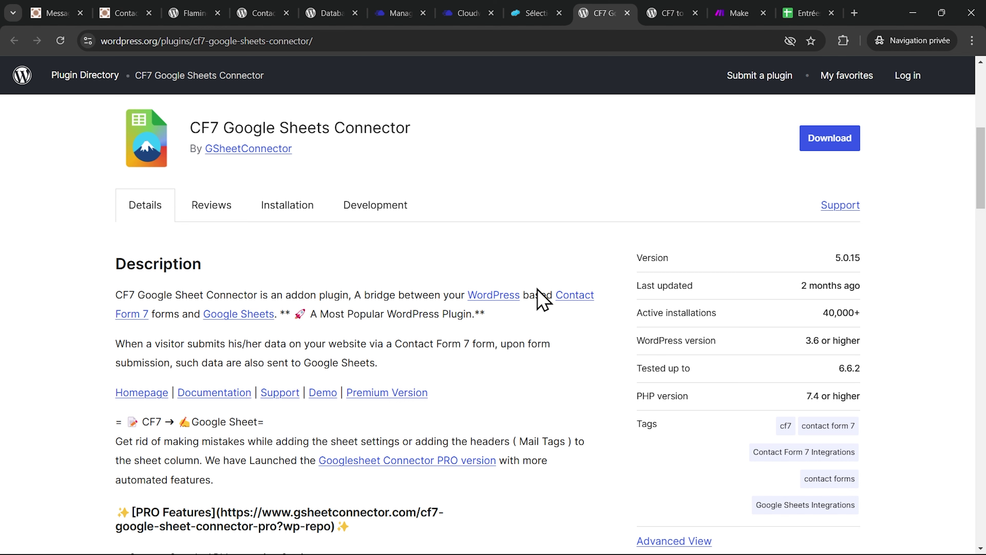
pyautogui.scroll(10, 541, 299)
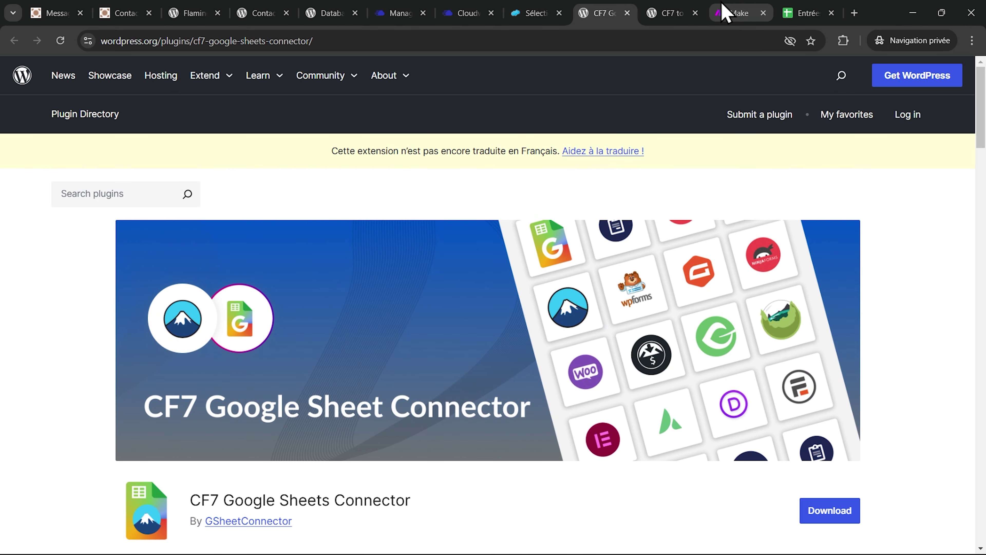
pyautogui.click(725, 12)
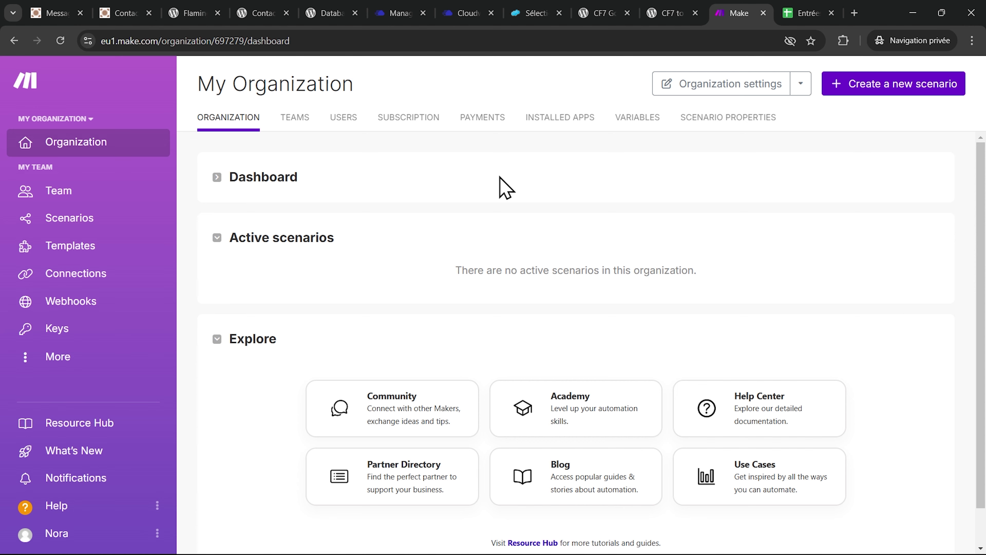
# - Switch to the CF7 to Webhook plugin page on WordPress.org
pyautogui.click(670, 13)
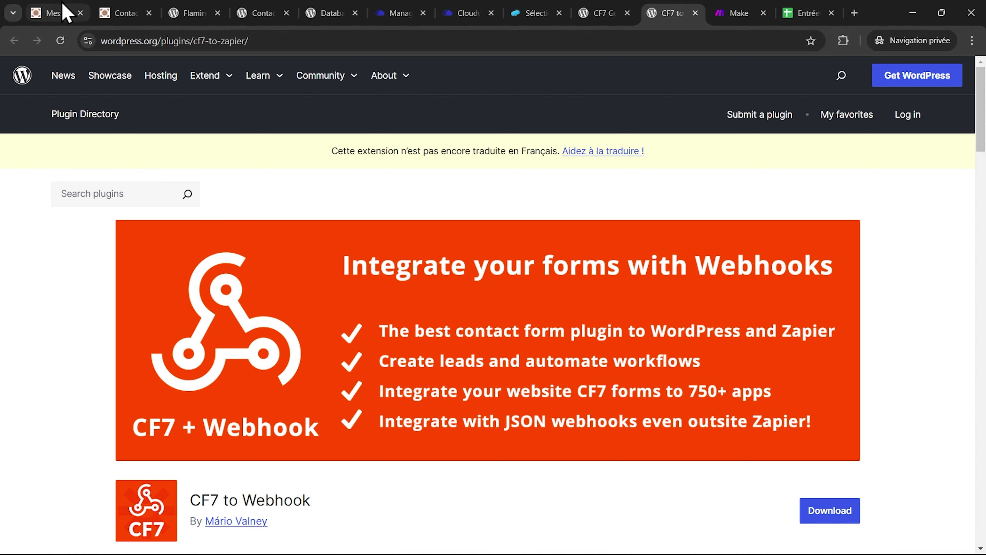
# - Search the plugin directory for 'cf7 webhook' and install the CF7 to Webhook plugin
pyautogui.click(45, 13)
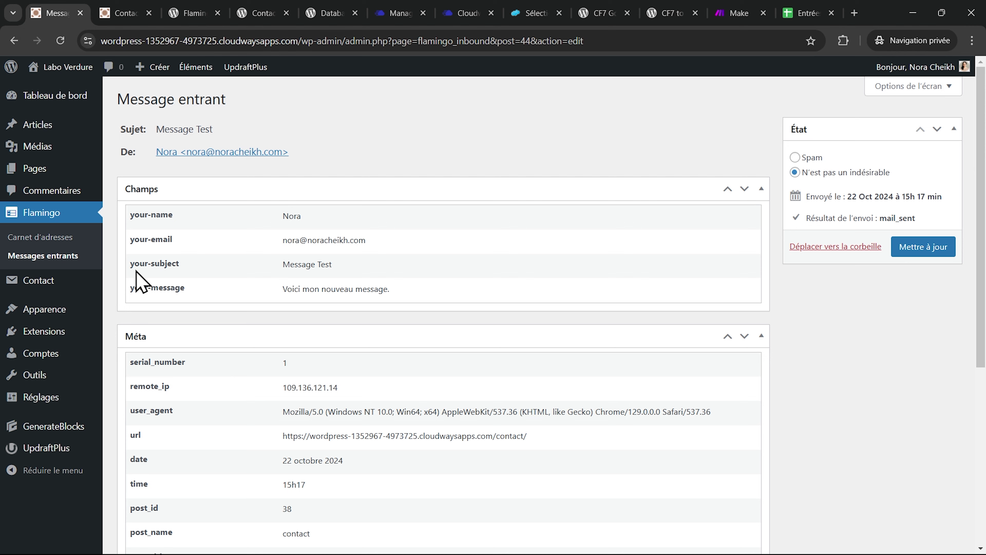
pyautogui.moveTo(70, 336)
pyautogui.click(155, 352)
pyautogui.click(729, 136)
pyautogui.write('cf7 webhook')
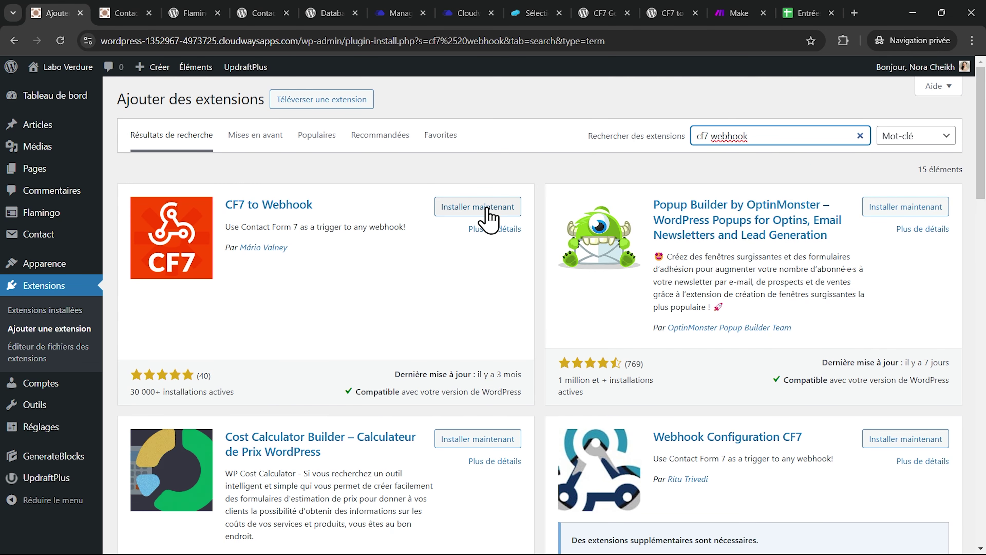
pyautogui.click(478, 206)
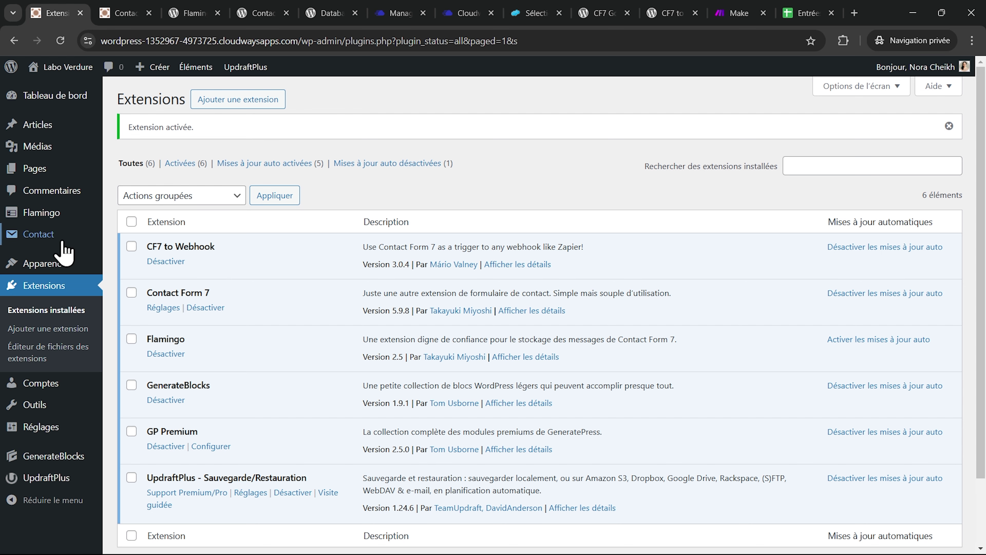
# - Check the contact form's new Webhook tab, then start a new Make scenario
pyautogui.click(39, 237)
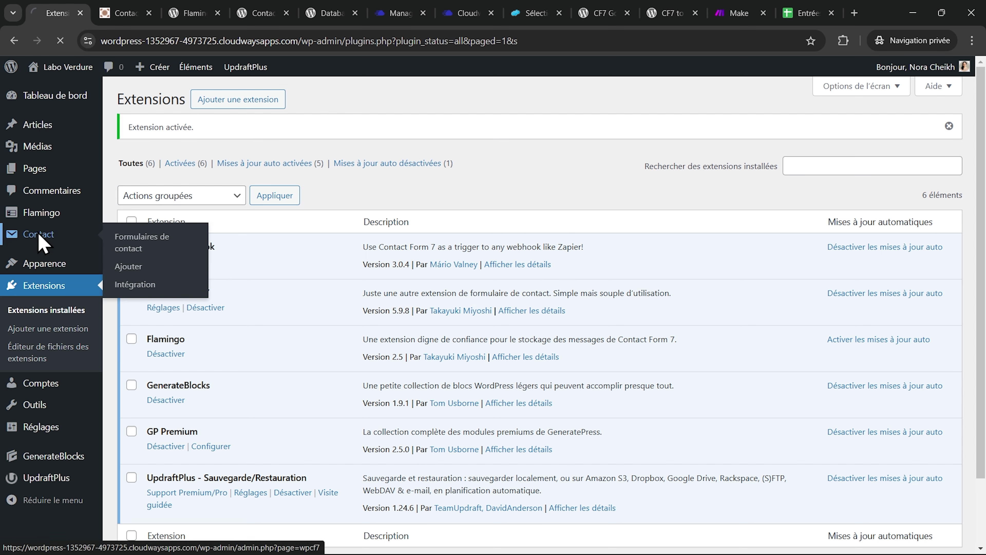
pyautogui.click(157, 222)
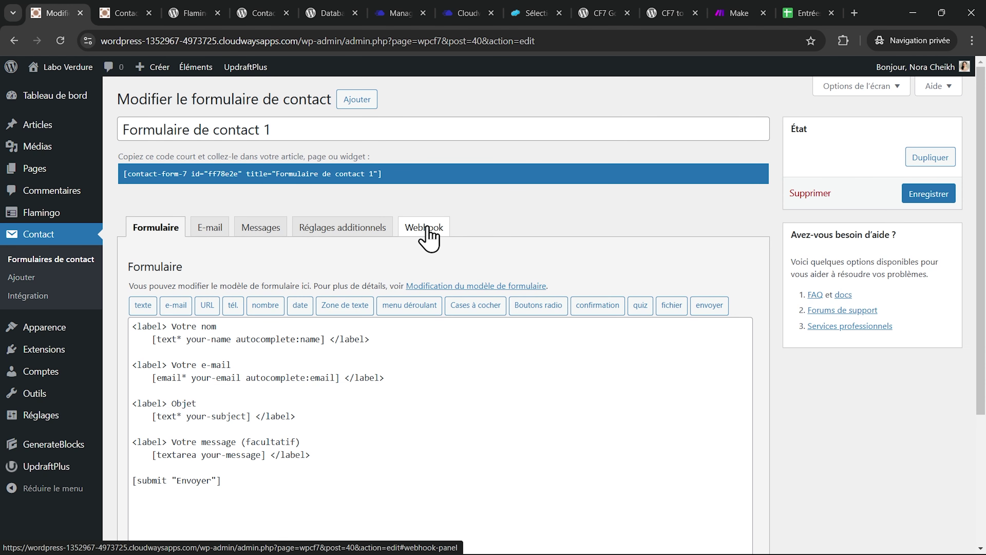
pyautogui.click(427, 229)
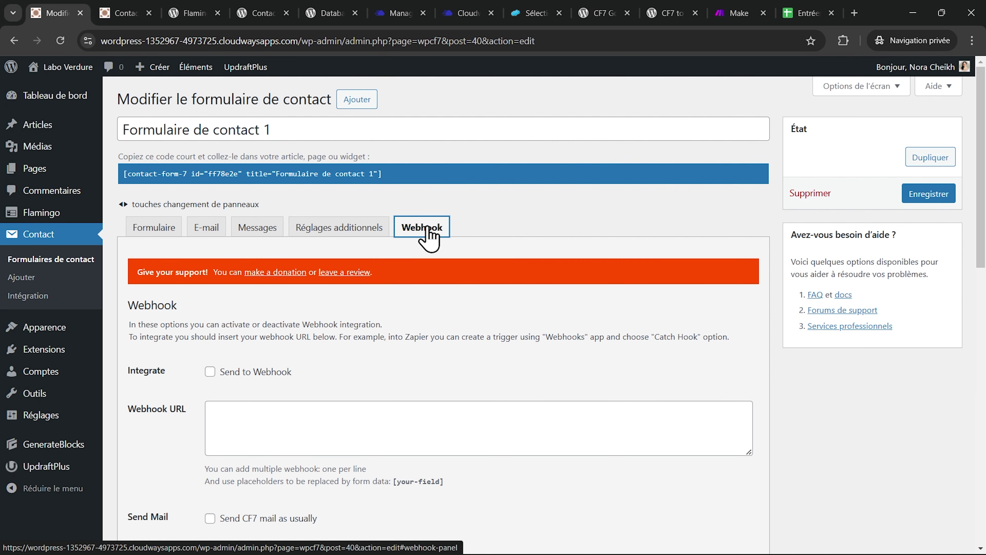
pyautogui.click(748, 13)
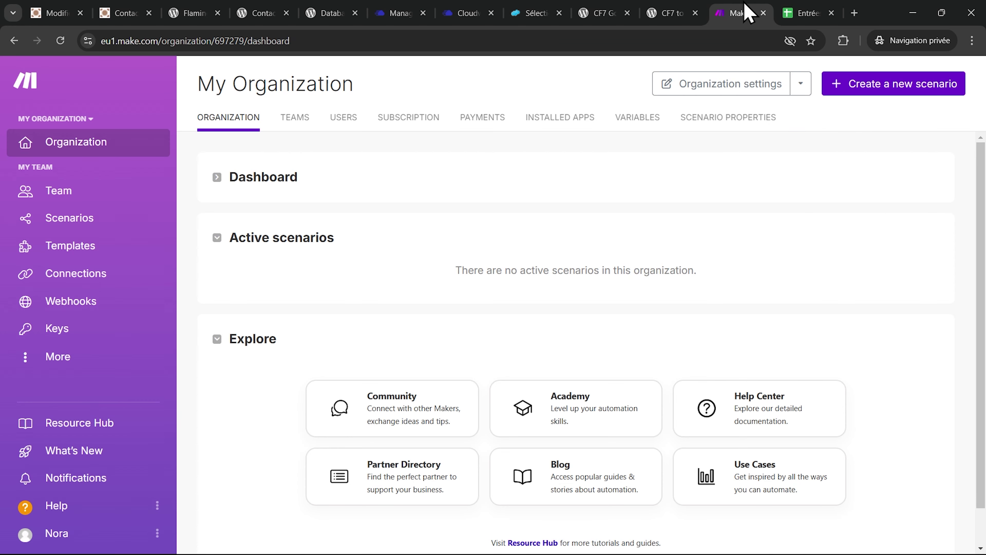
pyautogui.click(901, 88)
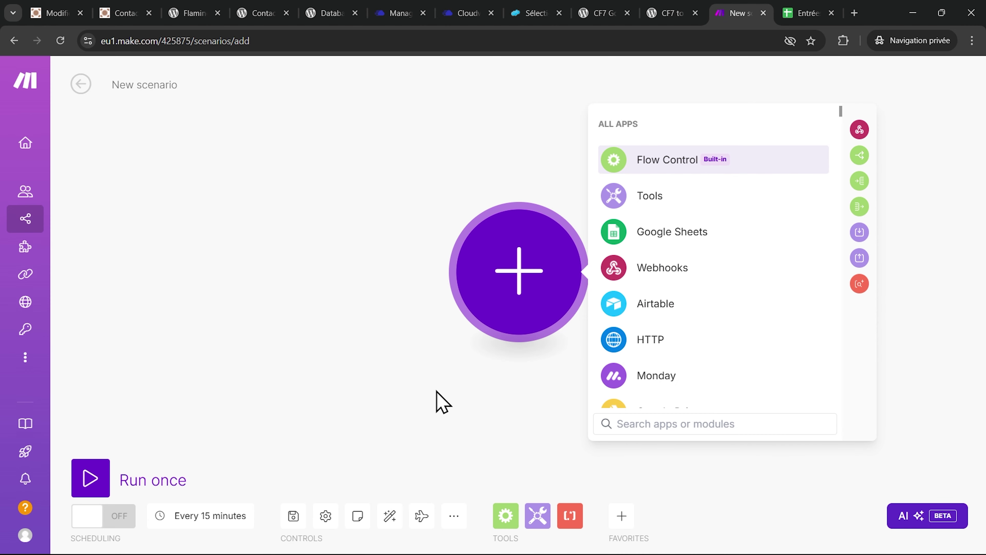
# - Start the scenario with the Contact Form 7 Watch New Form Submission trigger
pyautogui.write('contact for')
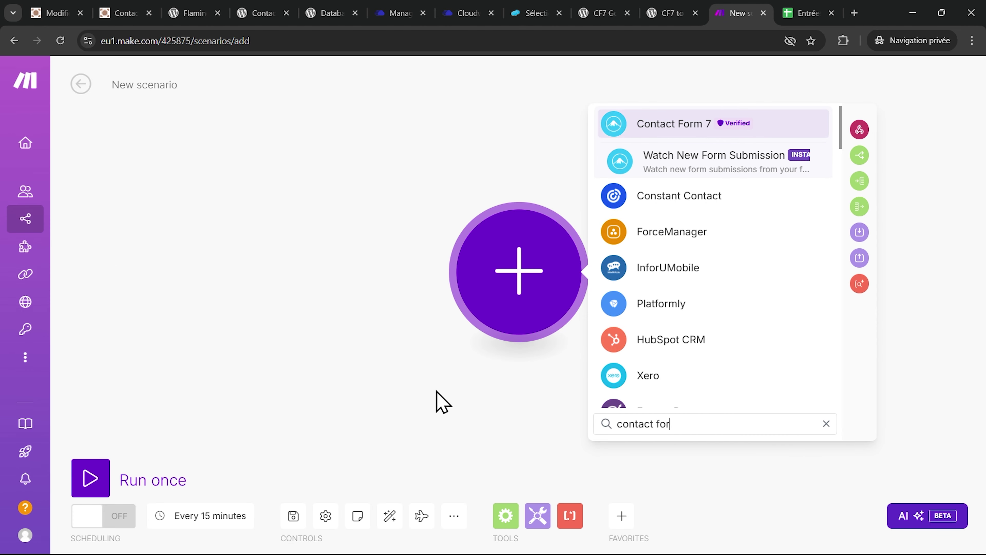
pyautogui.click(652, 124)
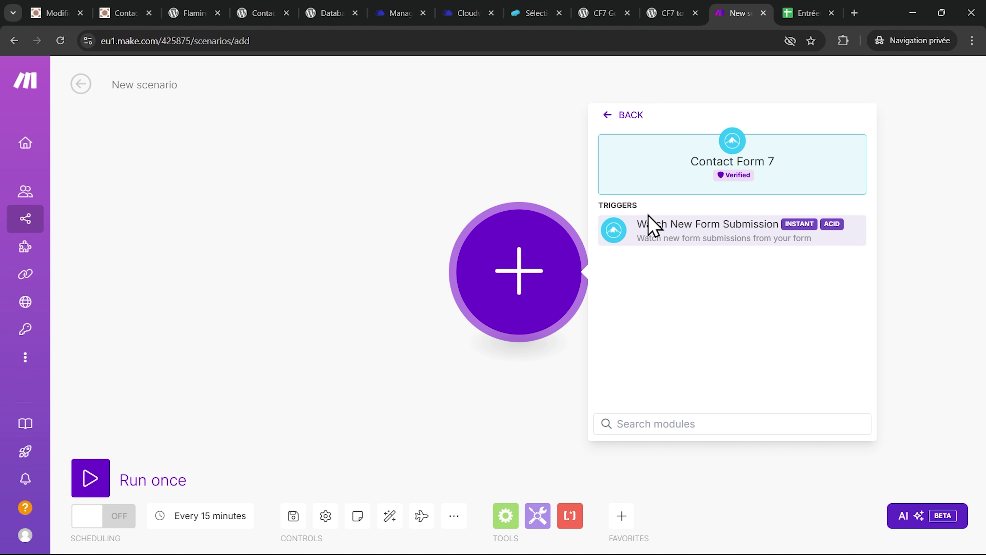
pyautogui.click(724, 233)
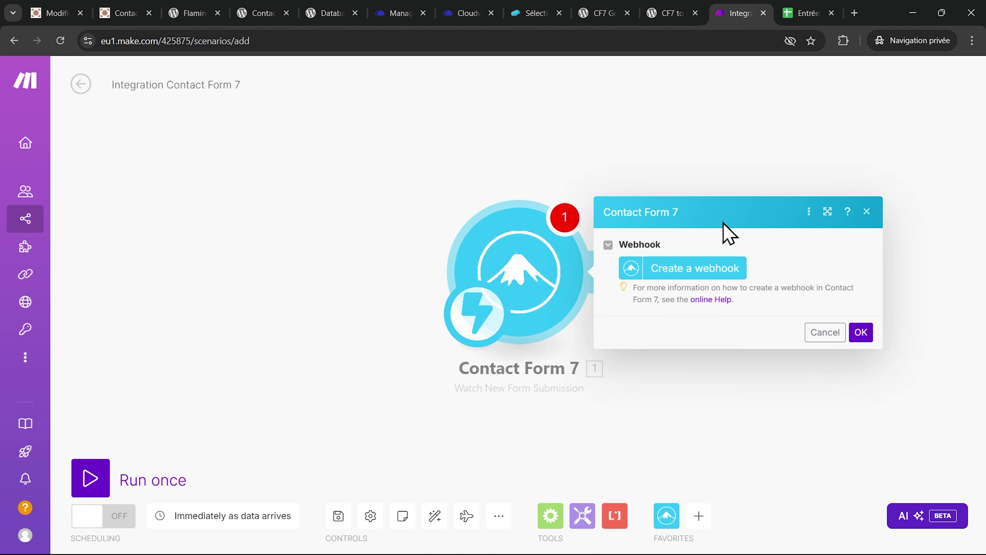
# - Create a webhook named 'Mon crochet web' and copy its address
pyautogui.click(708, 274)
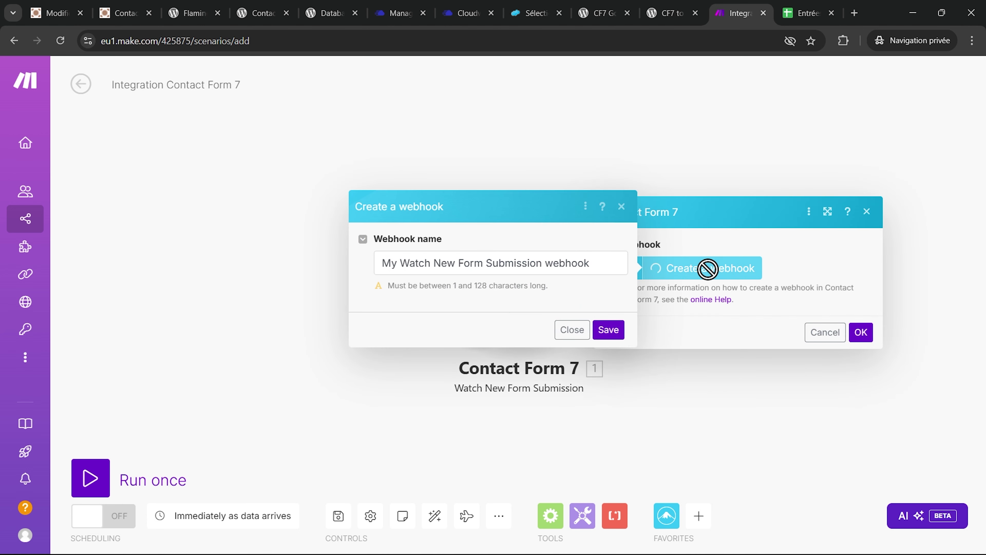
pyautogui.tripleClick(405, 267)
pyautogui.write('Mon')
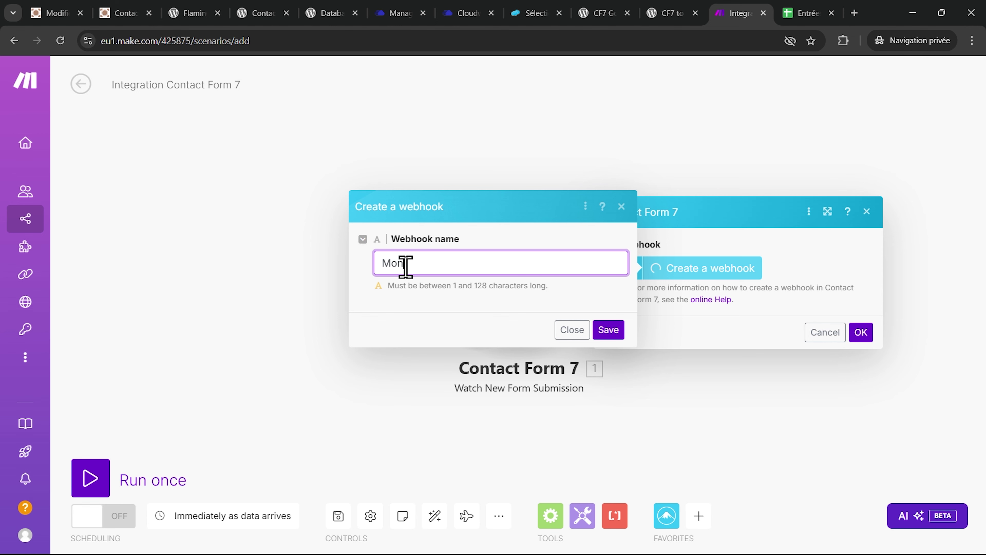
pyautogui.write(' crochet web')
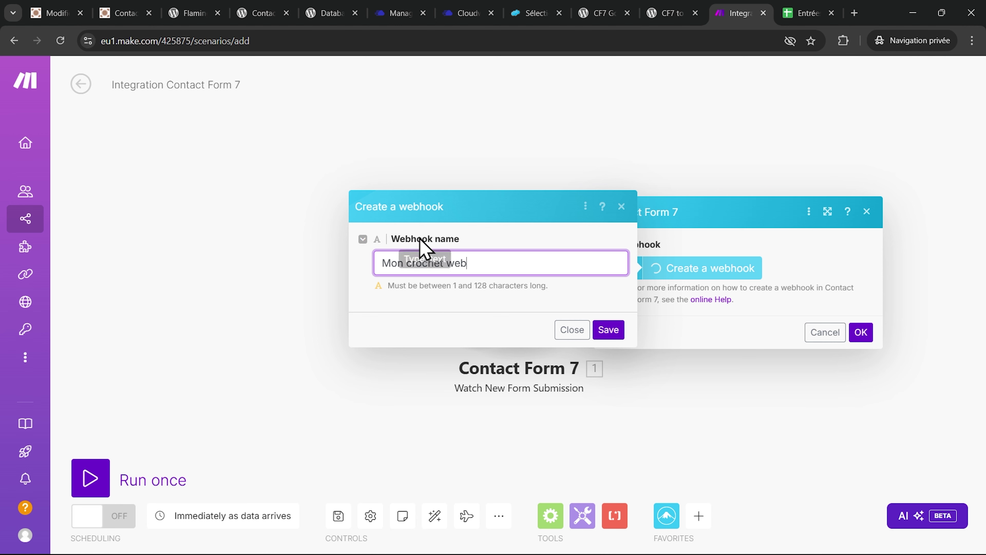
pyautogui.click(613, 333)
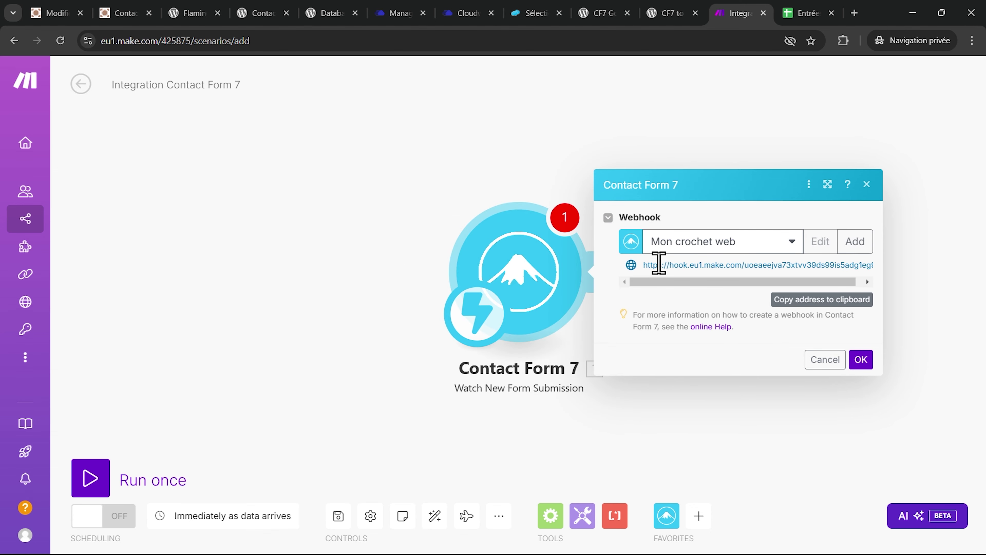
pyautogui.tripleClick(659, 264)
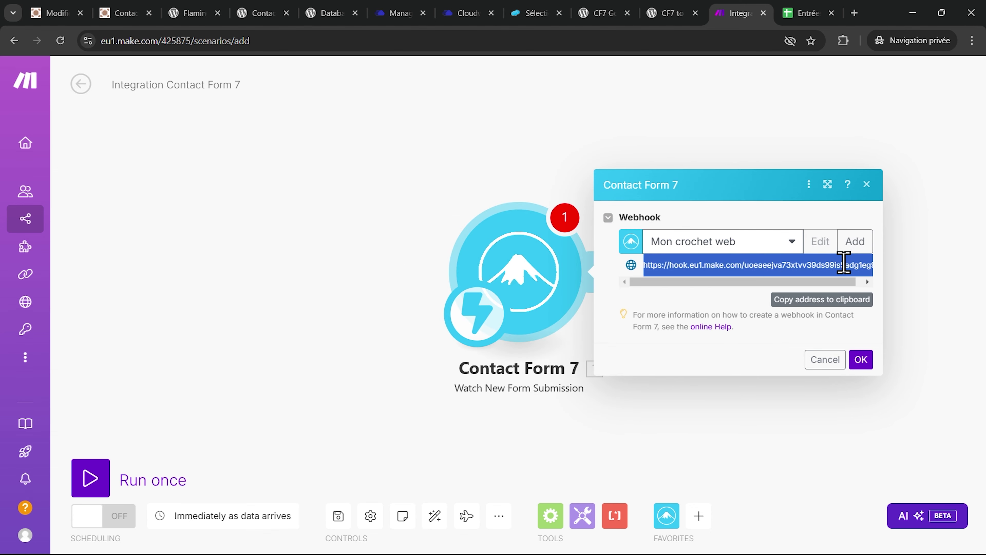
pyautogui.click(55, 12)
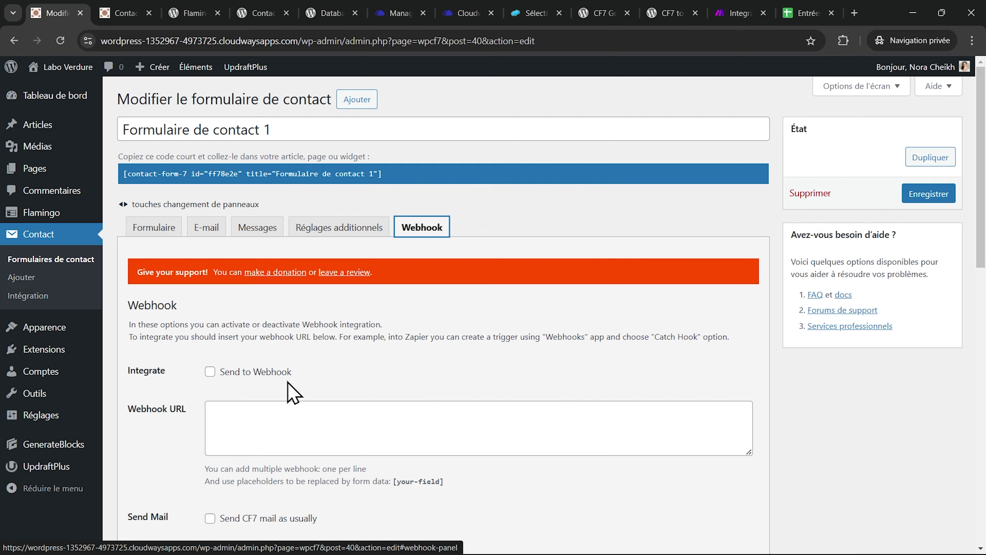
# - Paste the Make webhook URL, enable Send to Webhook and Send CF7 mail as usually, and save
pyautogui.scroll(-2, 287, 382)
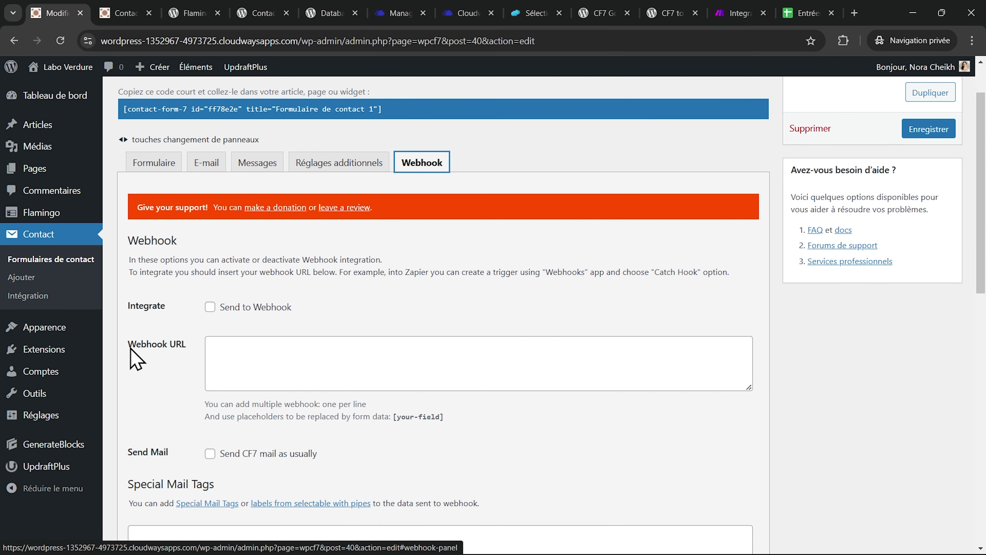
pyautogui.click(220, 349)
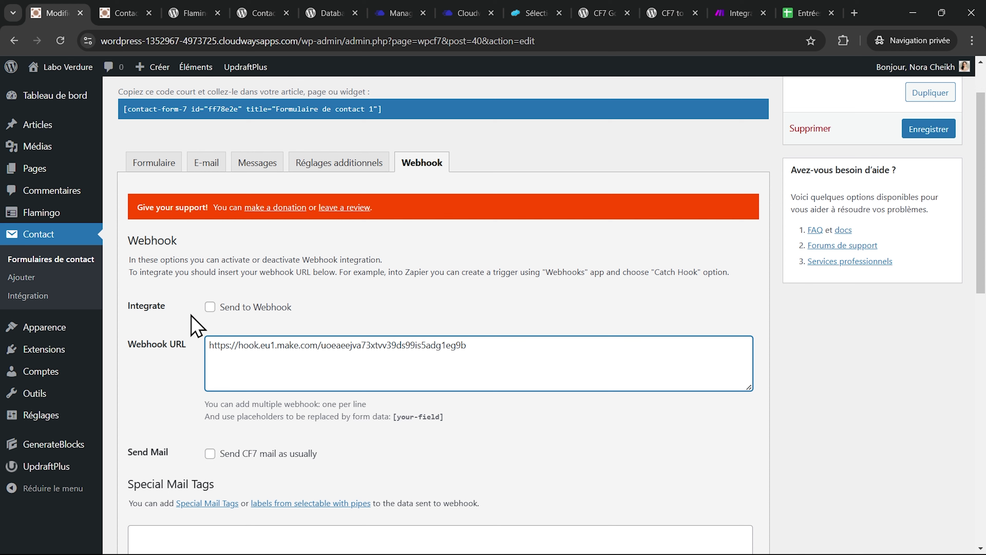
pyautogui.click(210, 308)
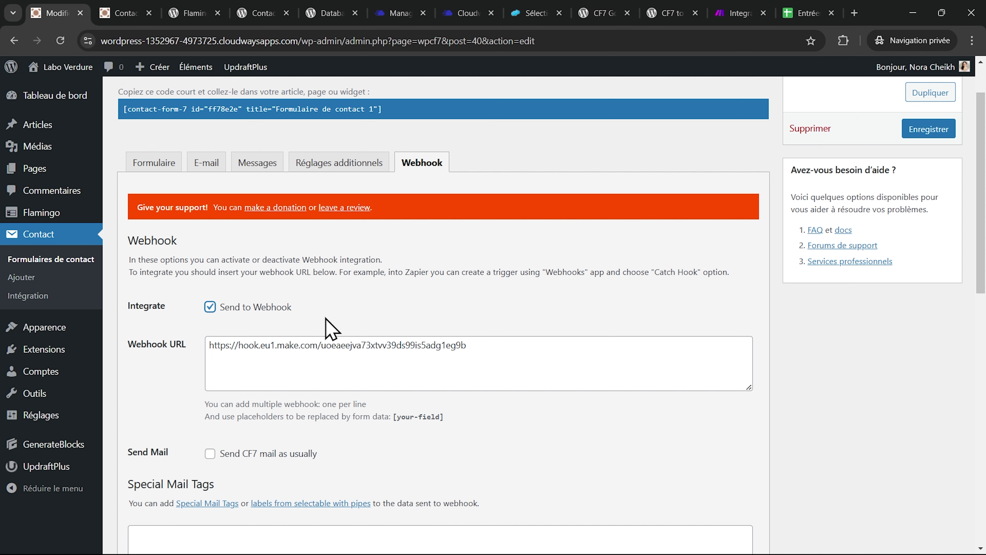
pyautogui.scroll(-3, 326, 328)
pyautogui.click(206, 314)
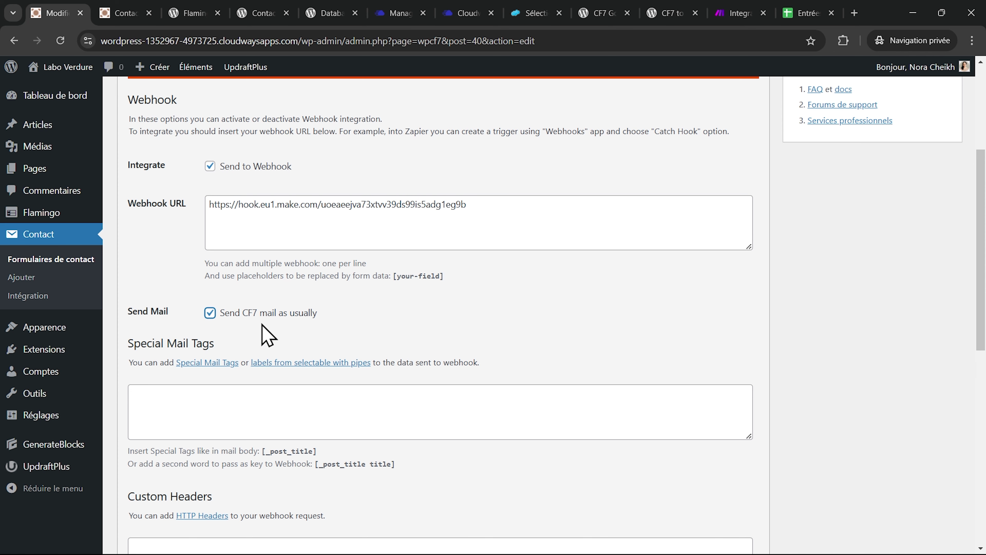
pyautogui.scroll(-10, 268, 335)
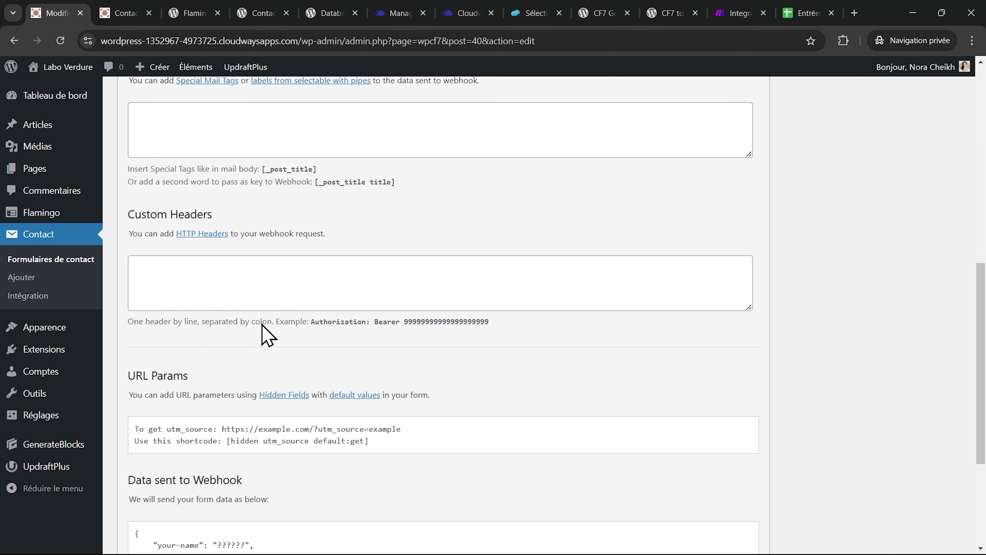
pyautogui.click(136, 490)
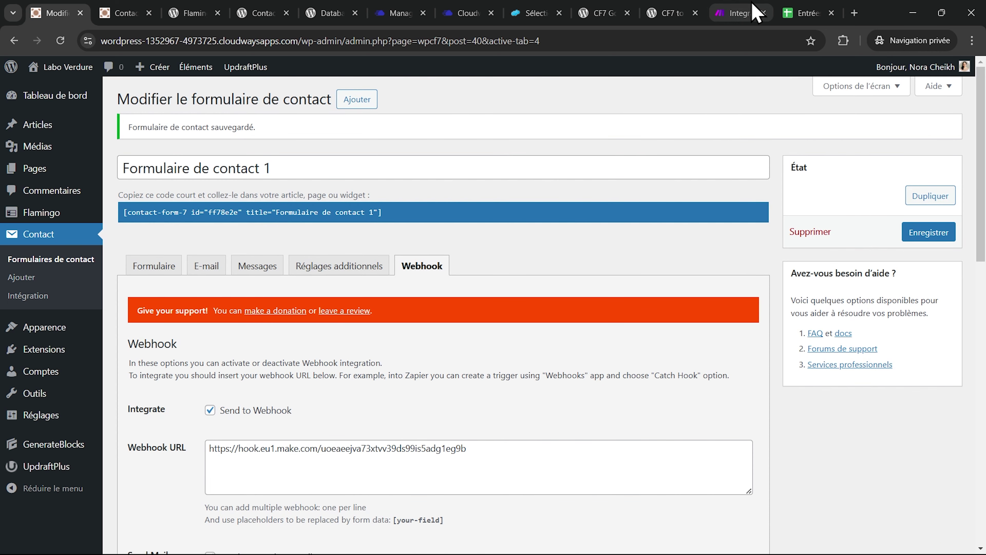
pyautogui.click(760, 9)
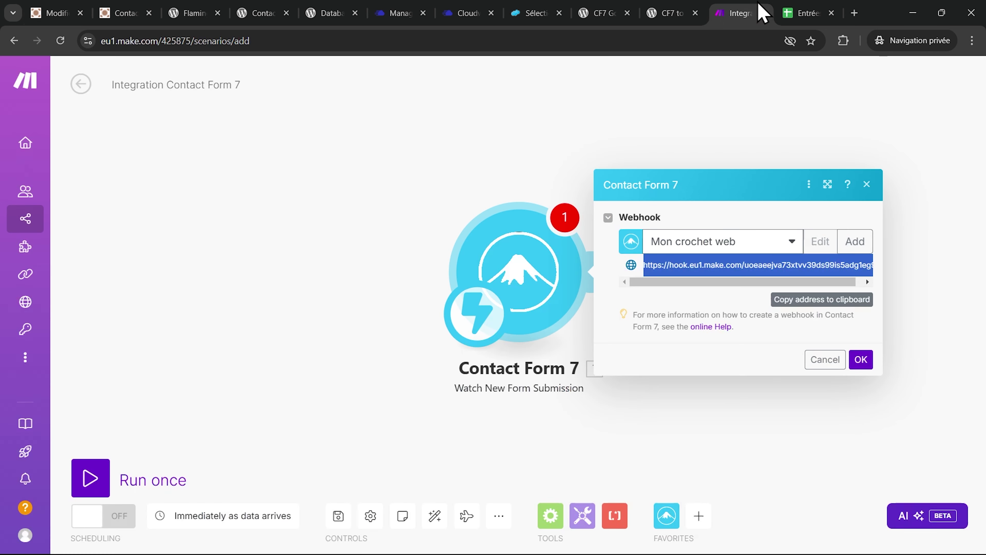
# - Confirm the Contact Form 7 webhook settings and add a second module after the trigger
pyautogui.click(862, 361)
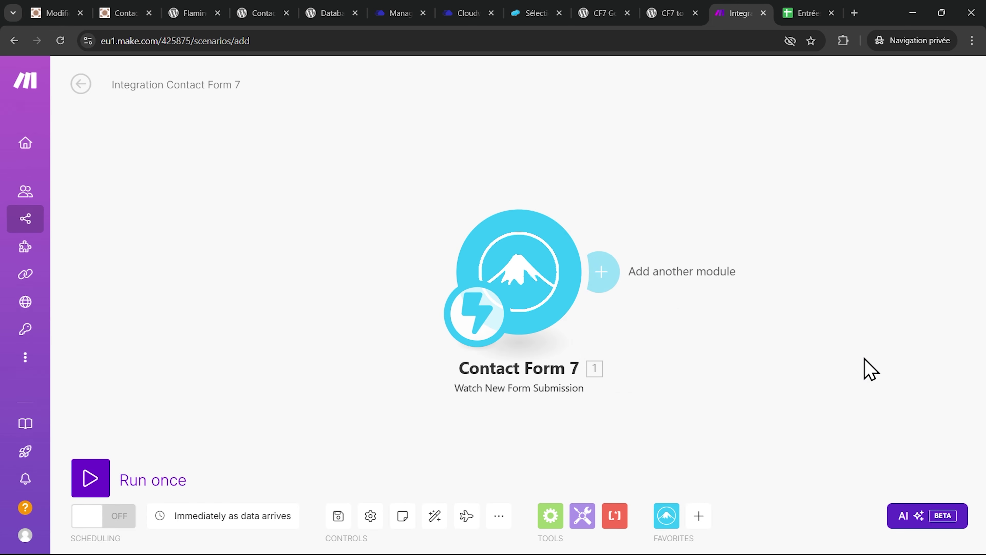
pyautogui.click(604, 277)
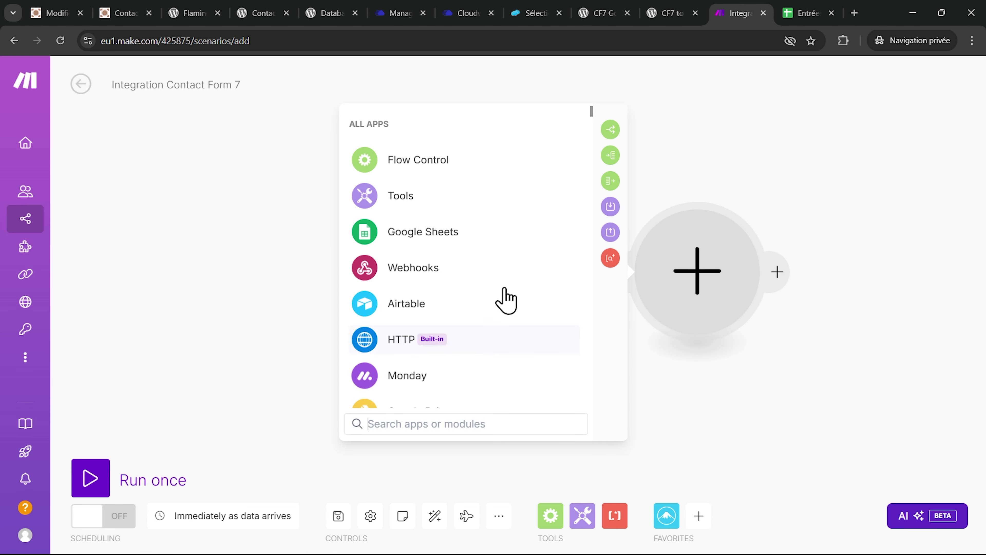
pyautogui.scroll(-8, 515, 229)
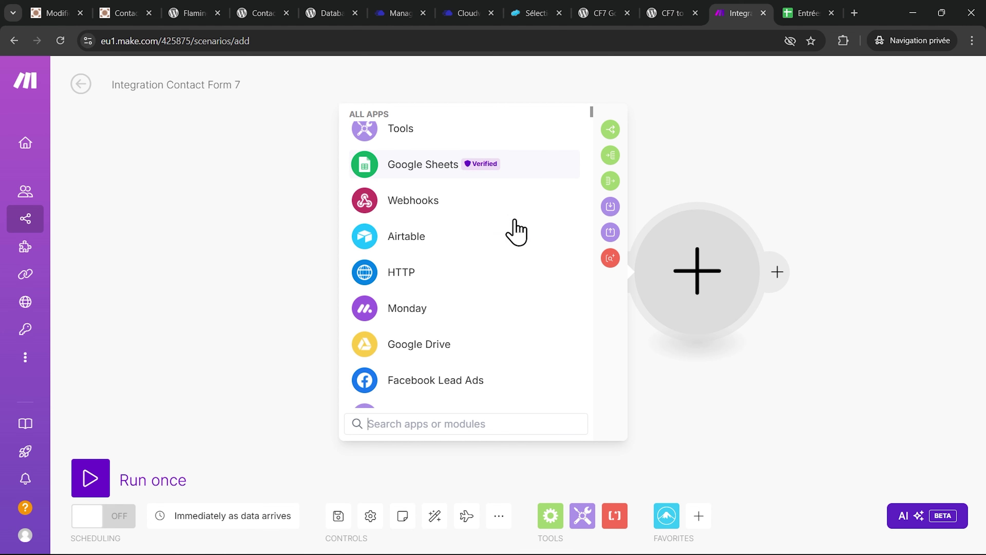
pyautogui.scroll(-1, 513, 231)
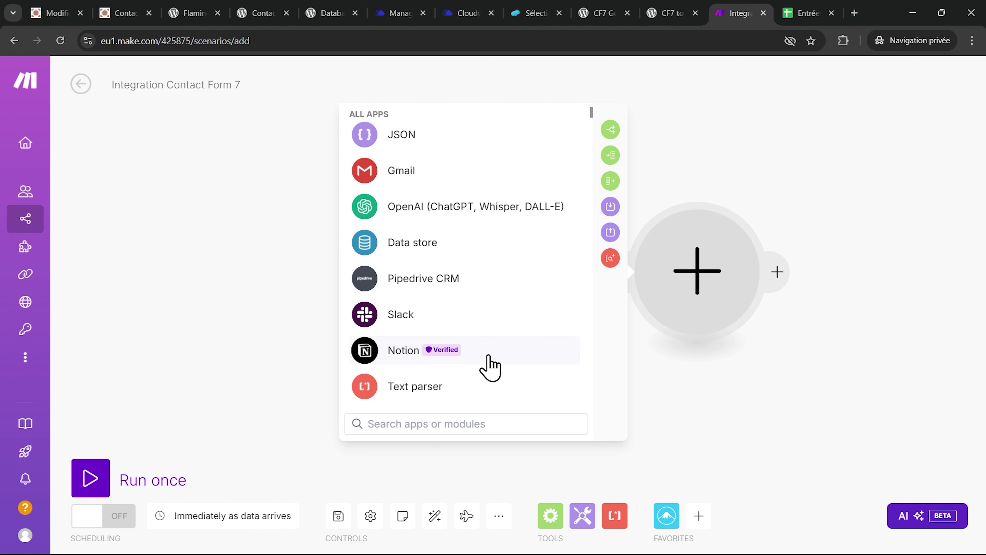
pyautogui.scroll(-10, 489, 364)
pyautogui.scroll(-3, 485, 367)
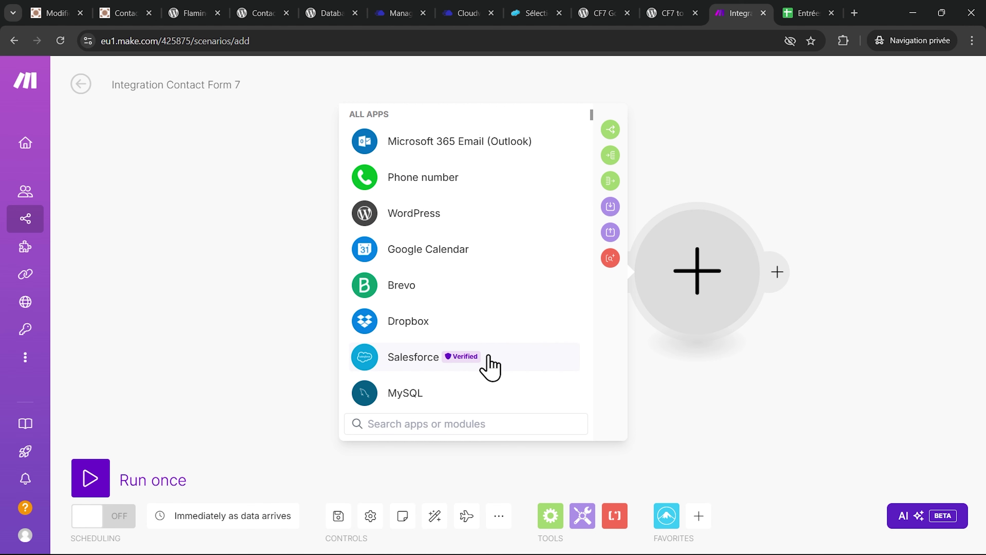
pyautogui.scroll(15, 411, 238)
# - Choose the Google Sheets Add a Row action and begin a new Google connection
pyautogui.click(527, 238)
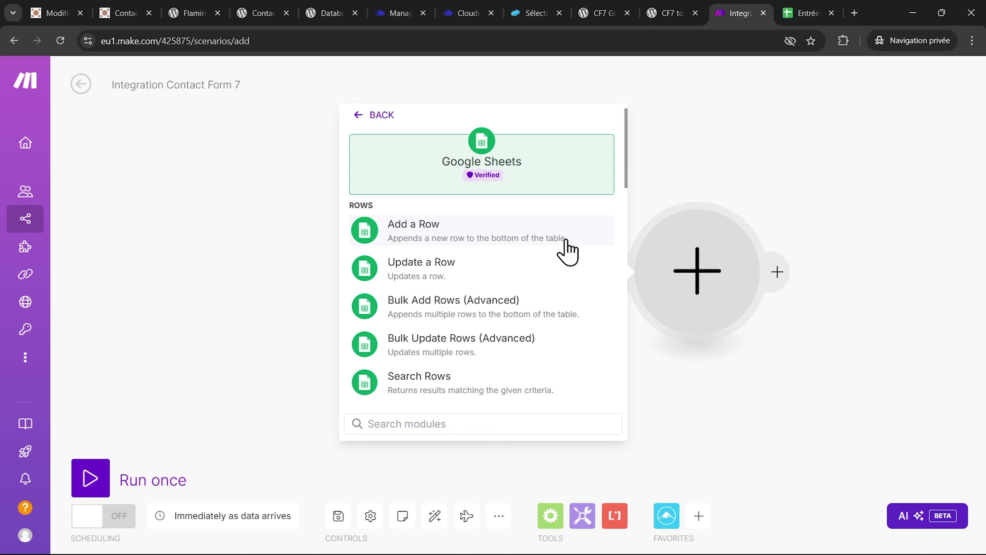
pyautogui.click(555, 241)
pyautogui.click(429, 267)
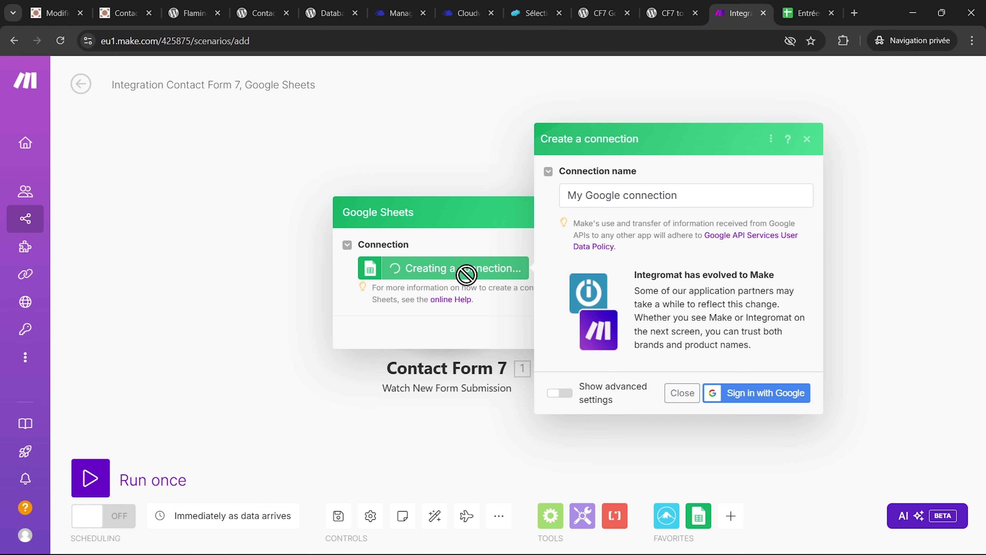
# - Sign in with the Google account and allow Make access to Drive and Sheets
pyautogui.click(767, 395)
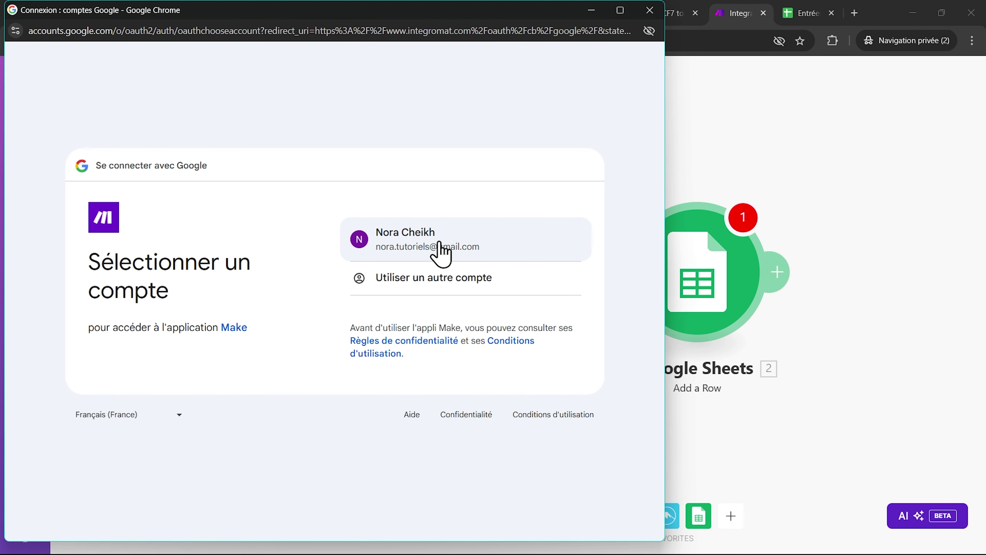
pyautogui.click(439, 243)
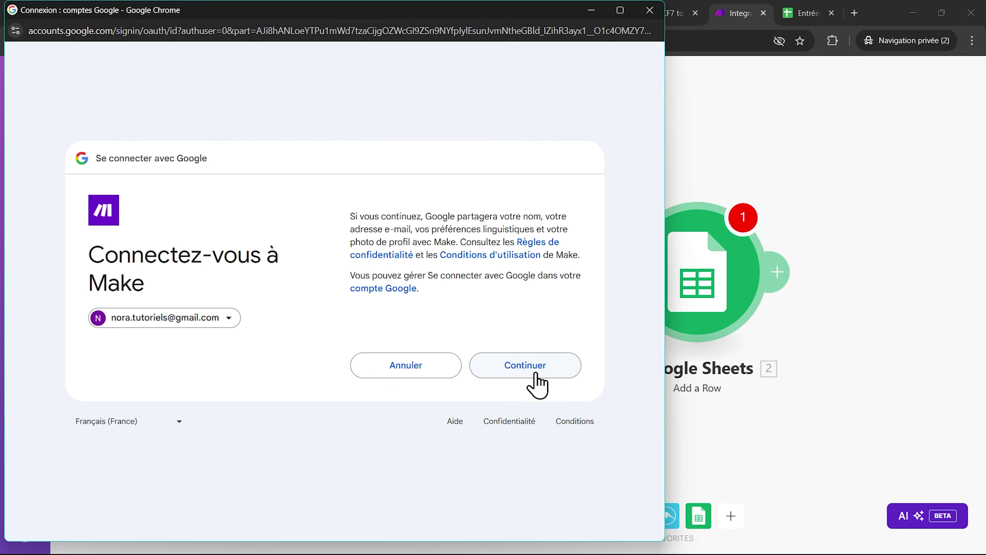
pyautogui.click(537, 373)
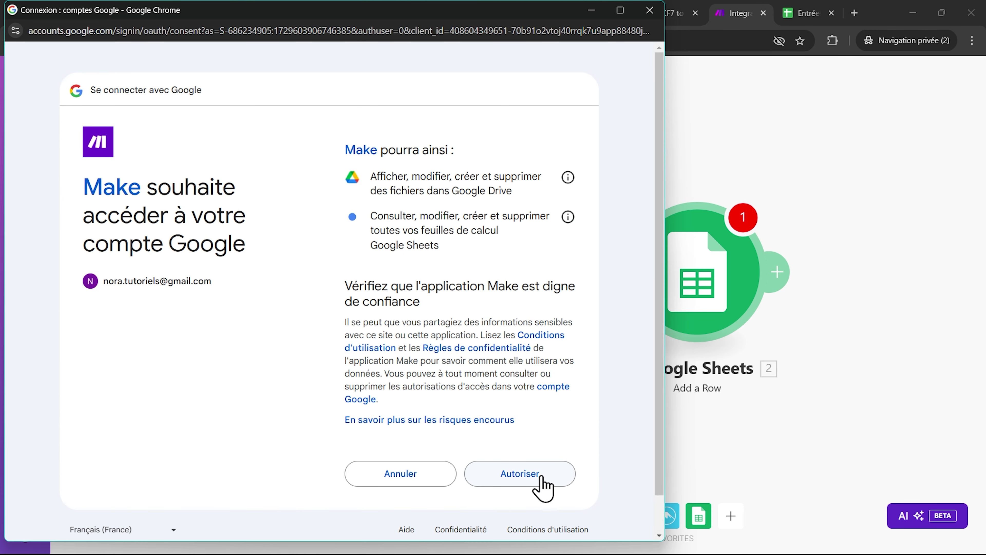
pyautogui.click(537, 482)
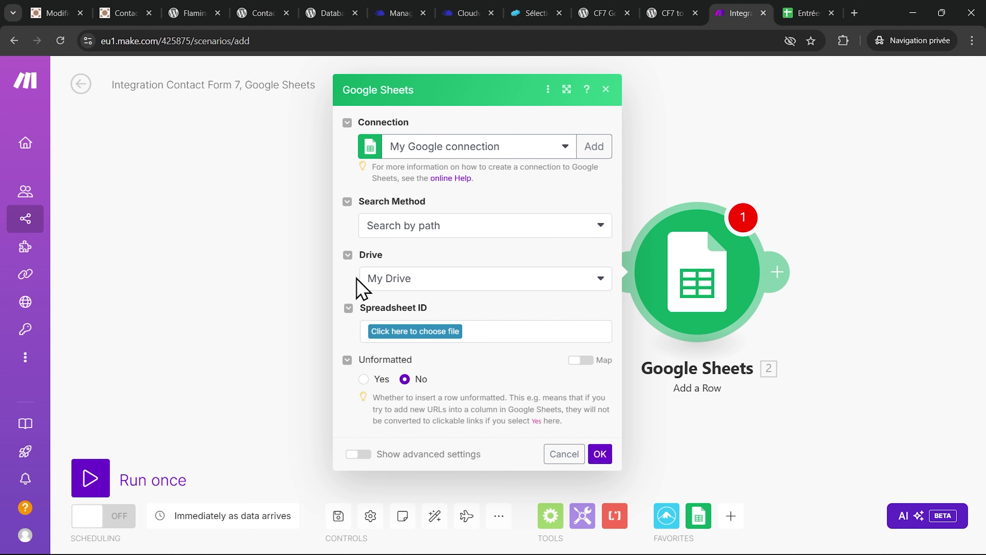
# - Target spreadsheet 'Entrées du formulaire Contact Form 7', checking its headers, and select sheet Feuille 1
pyautogui.click(418, 333)
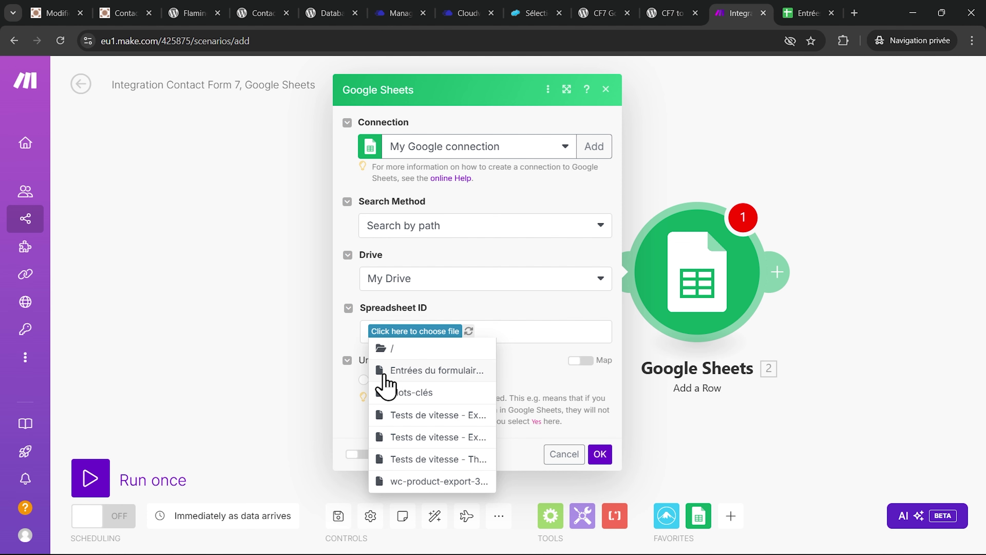
pyautogui.click(422, 372)
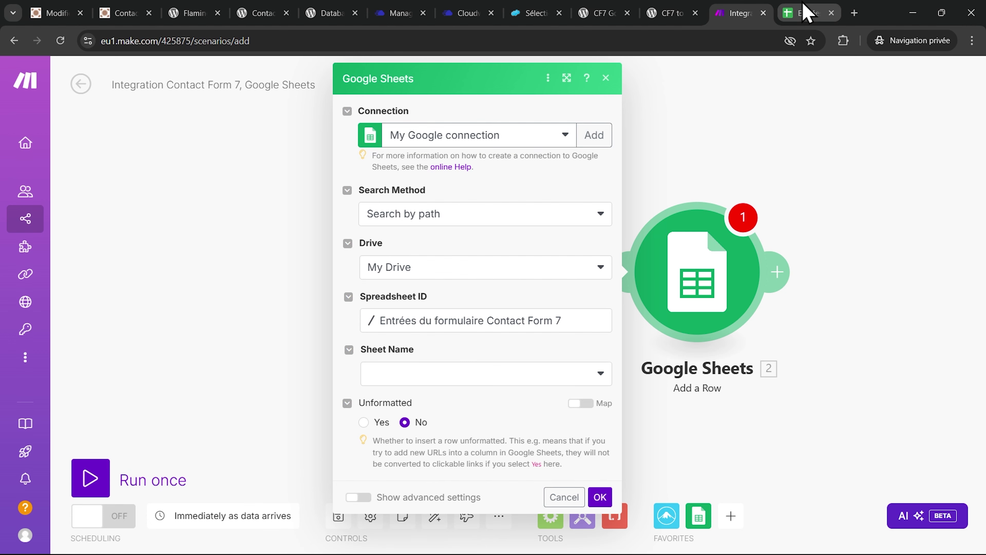
pyautogui.click(804, 13)
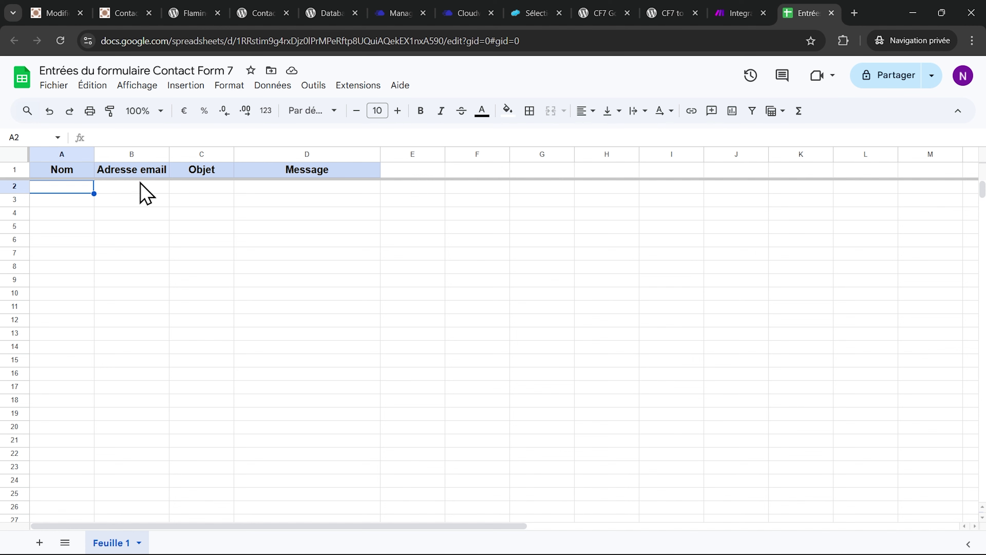
pyautogui.hotkey('ctrl', 'shift', 'Tab')
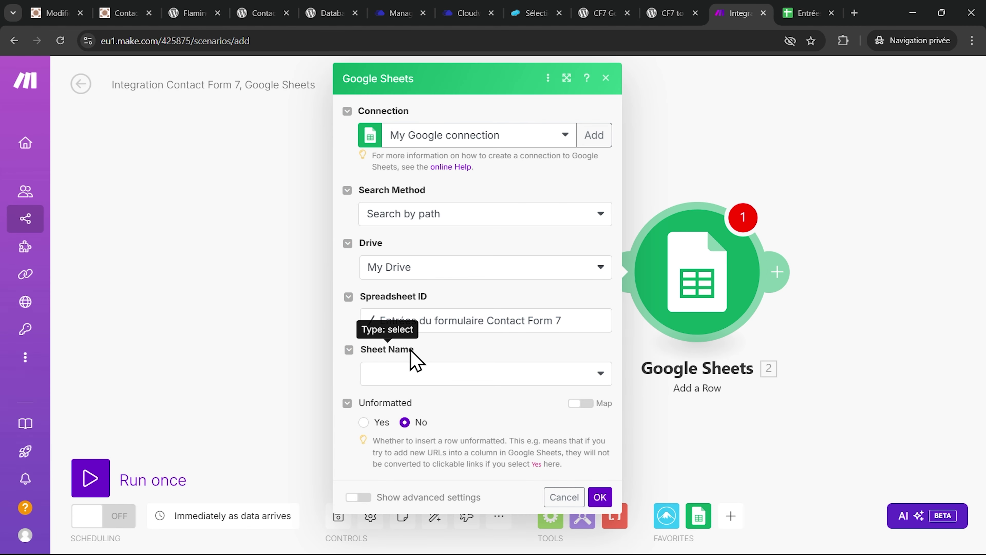
pyautogui.click(427, 374)
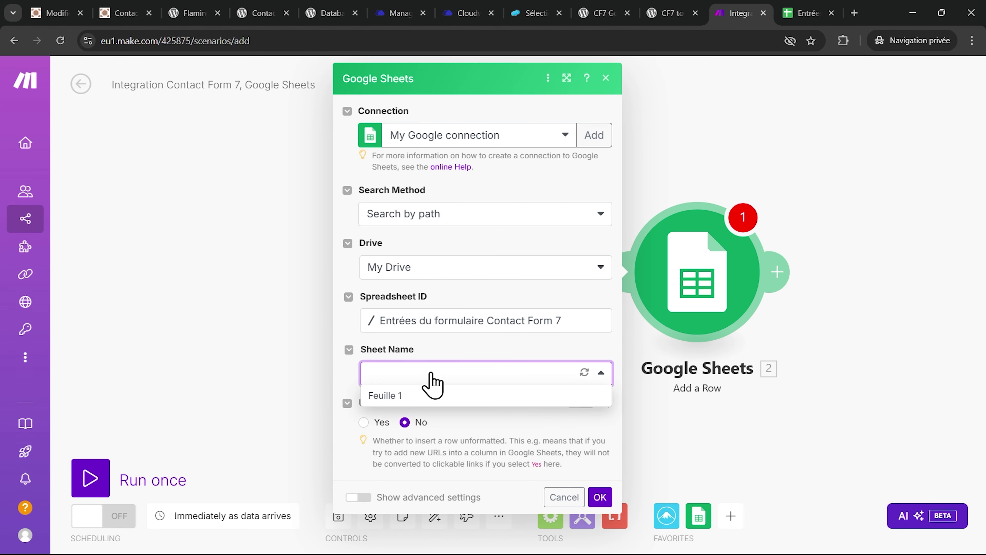
pyautogui.click(385, 396)
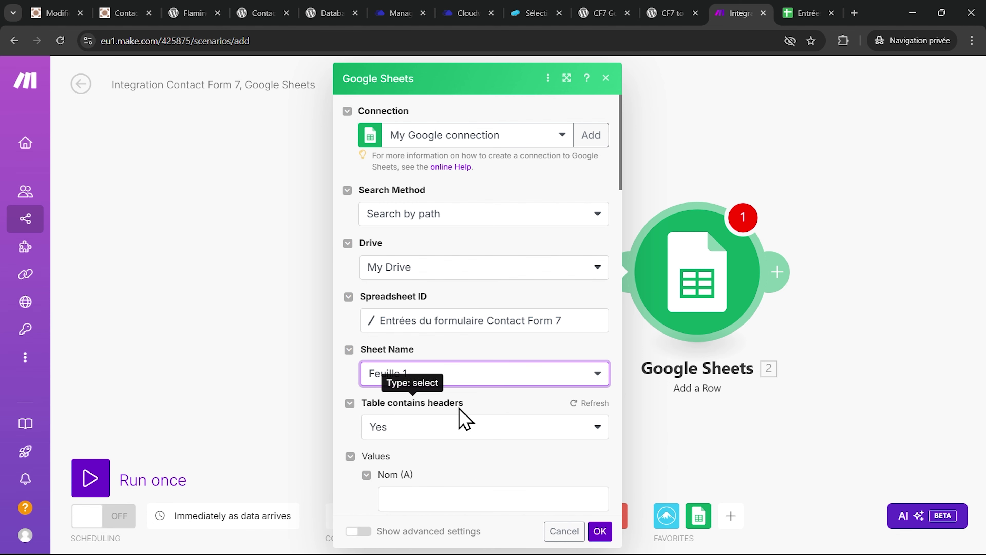
pyautogui.scroll(-5, 457, 410)
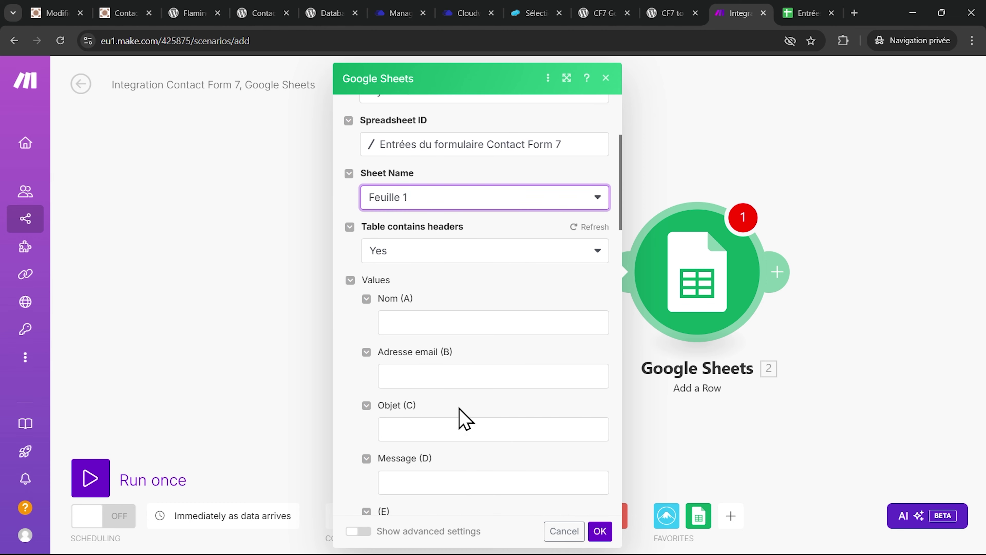
# - Map the form's name, email, subject and message into Nom, Adresse email, Objet and Message
pyautogui.click(398, 320)
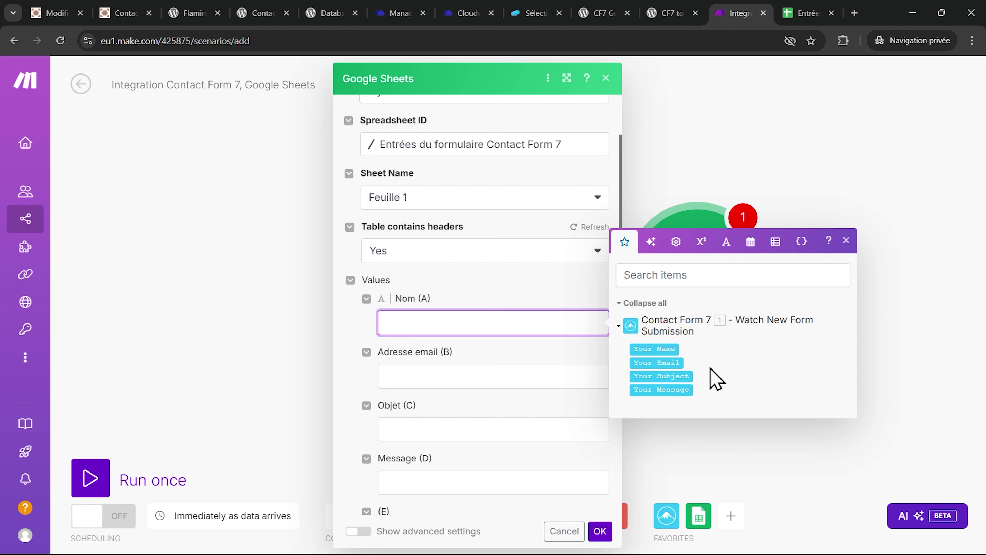
pyautogui.click(659, 353)
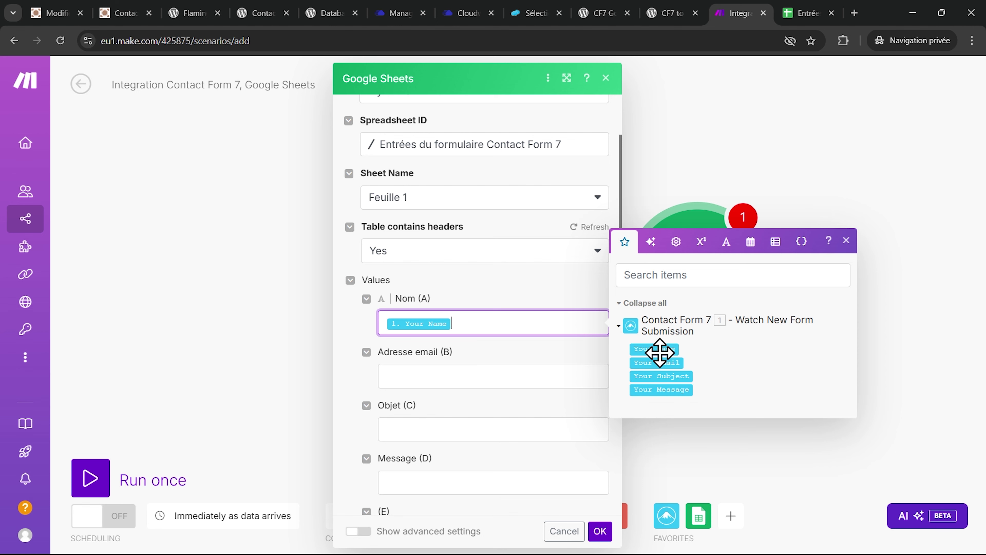
pyautogui.click(435, 372)
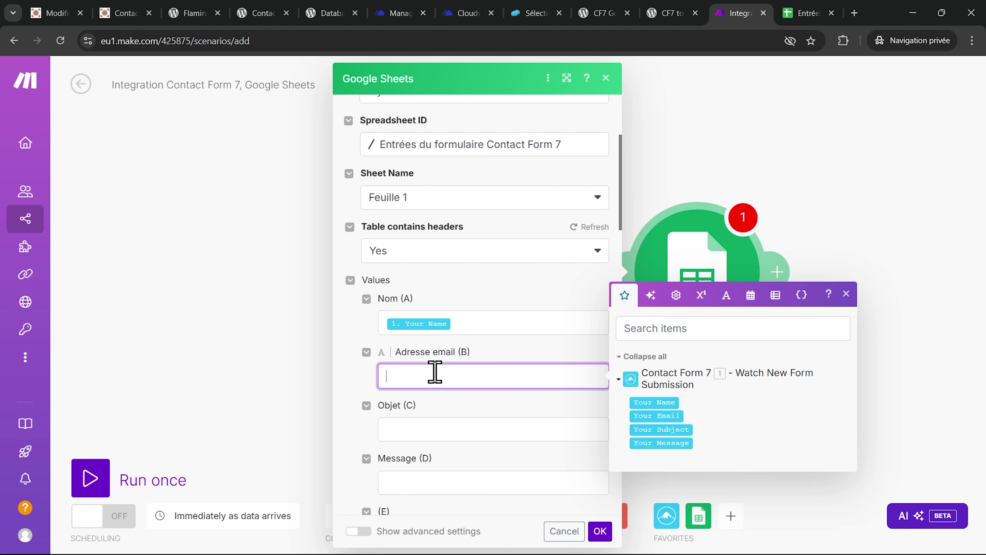
pyautogui.click(663, 416)
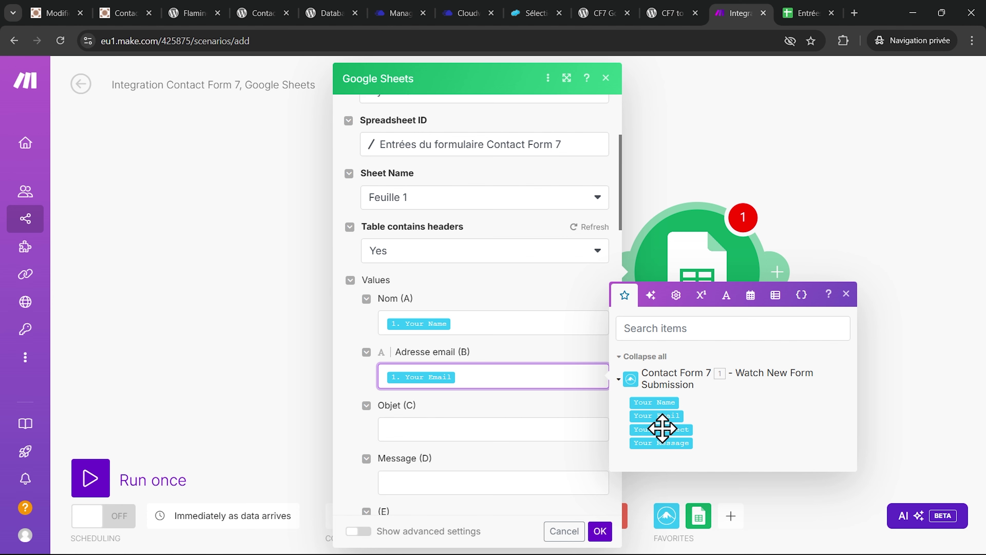
pyautogui.click(444, 422)
pyautogui.click(661, 484)
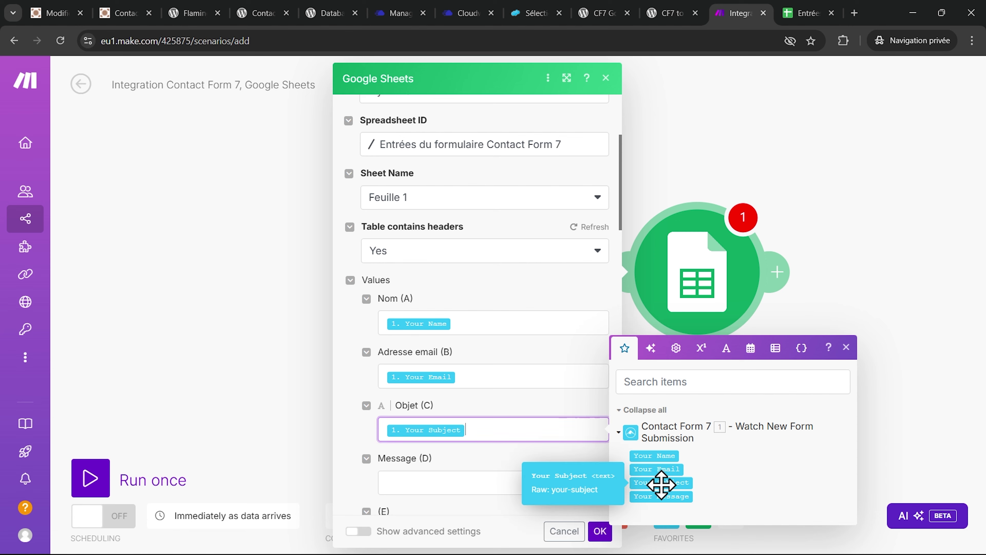
pyautogui.scroll(-3, 478, 357)
pyautogui.click(436, 404)
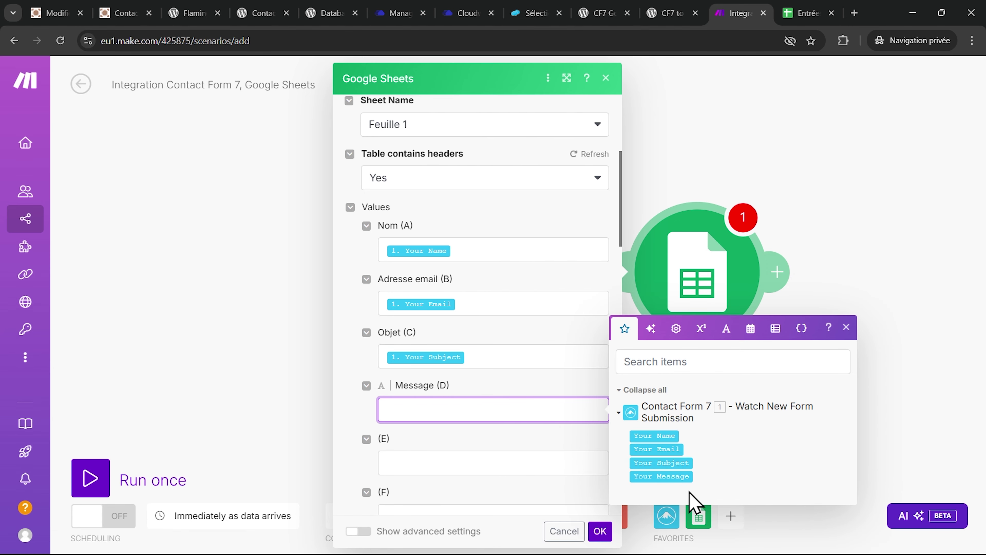
pyautogui.click(663, 475)
pyautogui.scroll(-3, 456, 368)
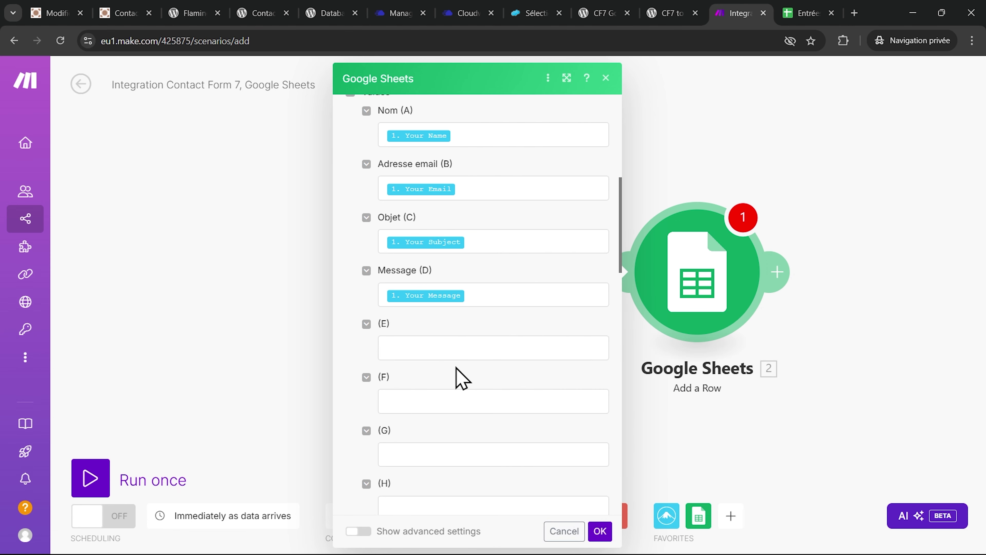
pyautogui.scroll(-20, 477, 396)
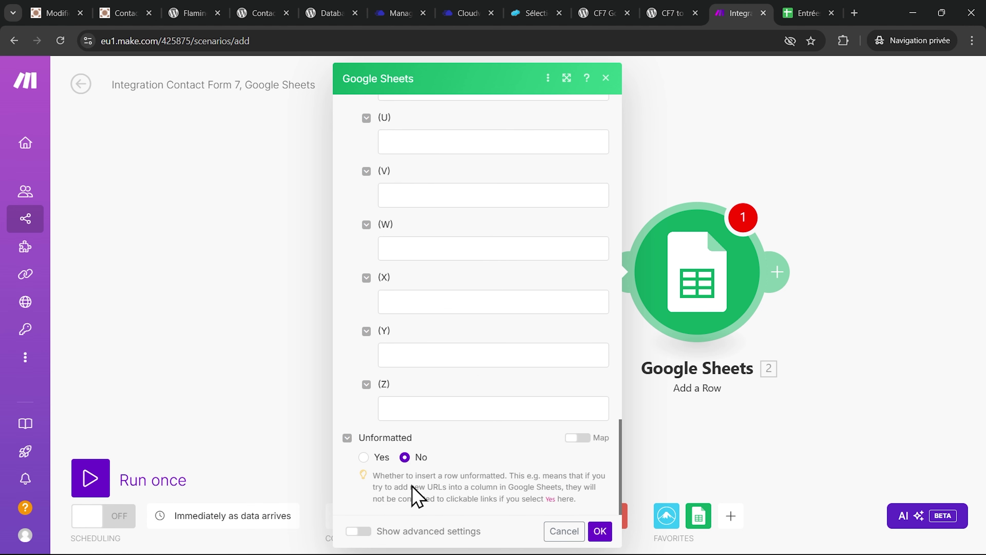
# - Confirm the Google Sheets row settings and save the scenario
pyautogui.click(599, 531)
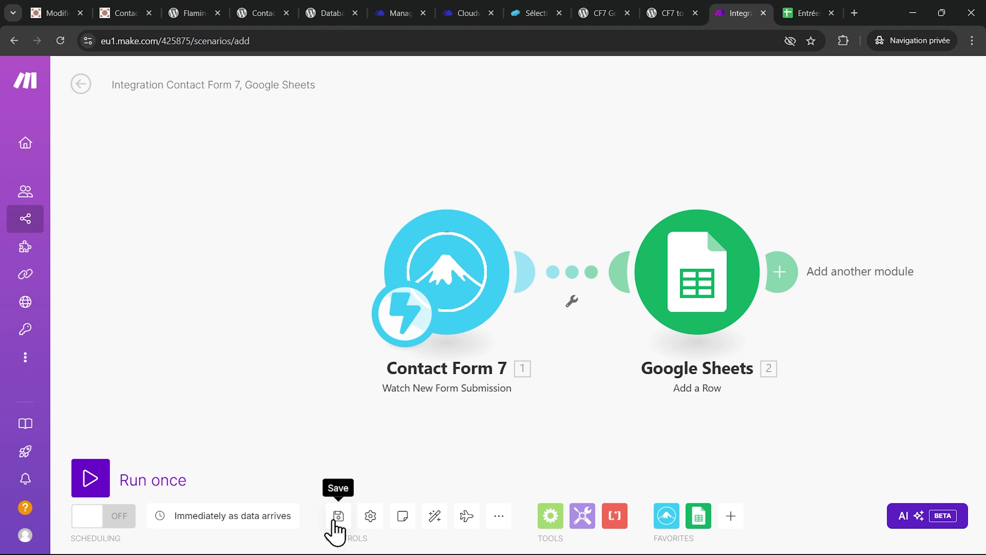
pyautogui.click(337, 517)
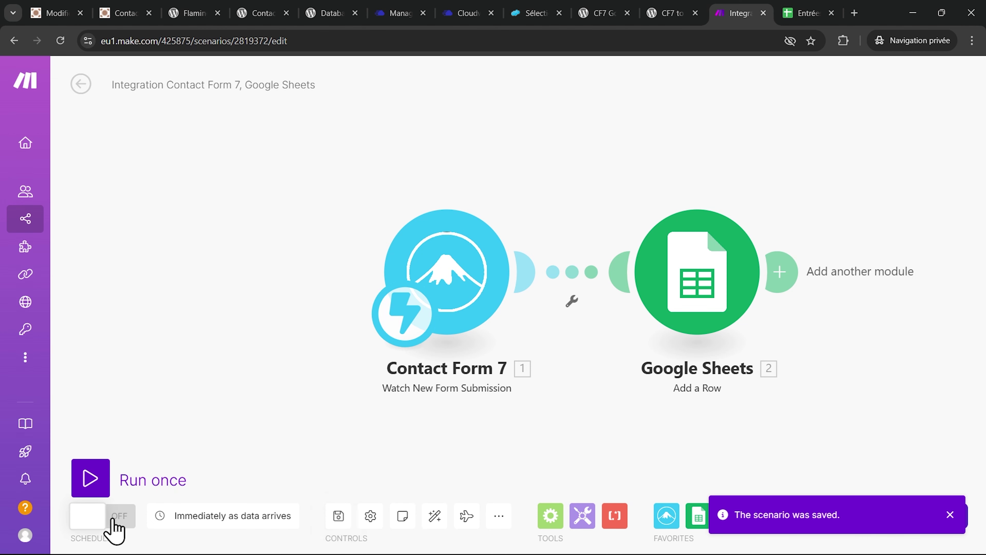
pyautogui.hotkey('ctrl', '2')
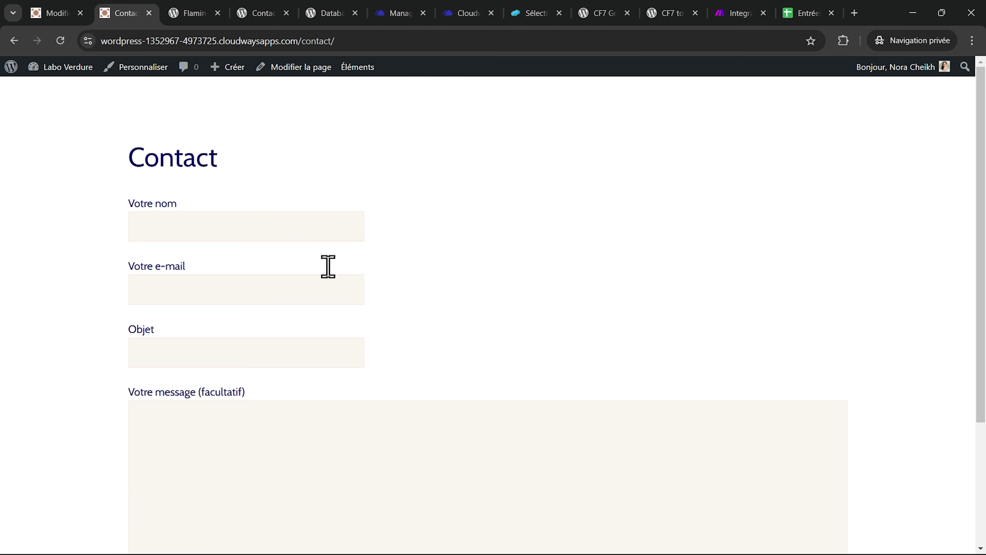
# - Submit a test message with subject 'Test Google Sheets' and find it as row 2 in the sheet
pyautogui.click(255, 216)
pyautogui.write('Nora Test 2')
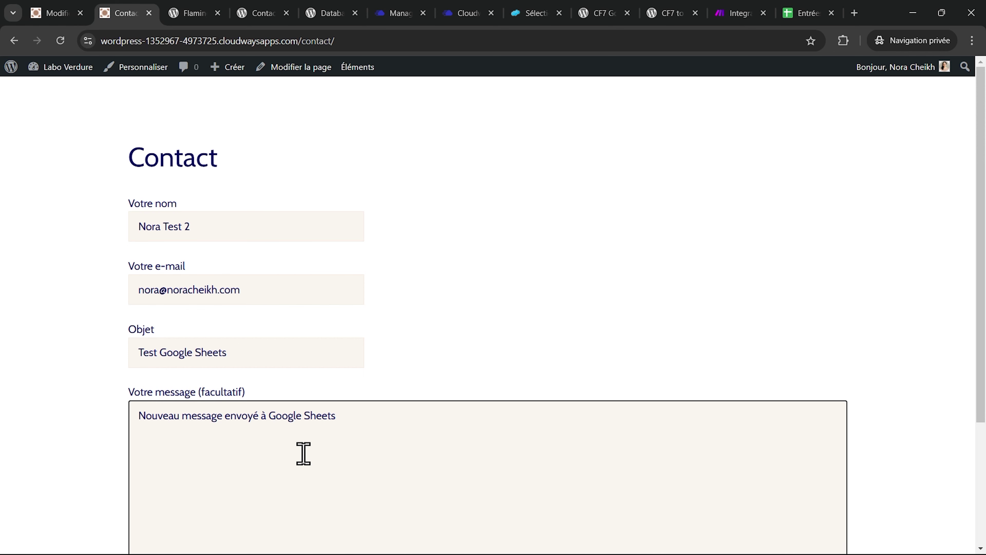
pyautogui.scroll(-3, 303, 453)
pyautogui.click(162, 501)
pyautogui.click(803, 13)
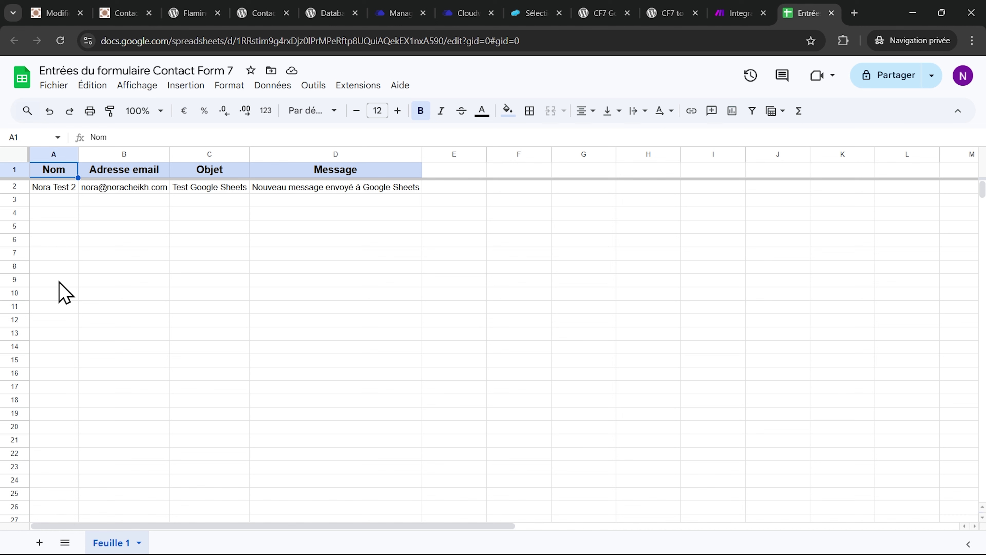
# - Open the scenario history and the details of the 22 October 2024 15:35 run
pyautogui.hotkey('ctrl', 'shift', 'Tab')
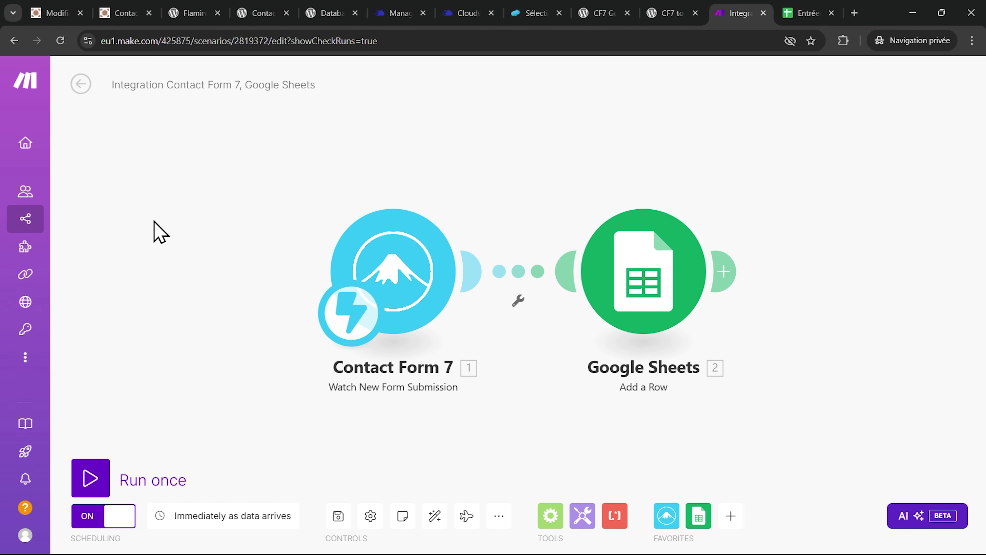
pyautogui.click(80, 84)
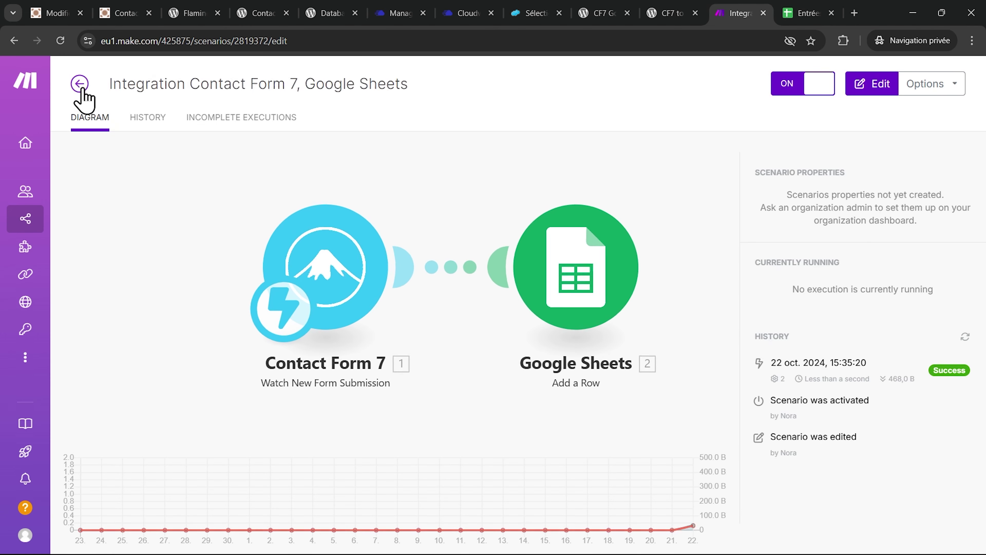
pyautogui.click(148, 121)
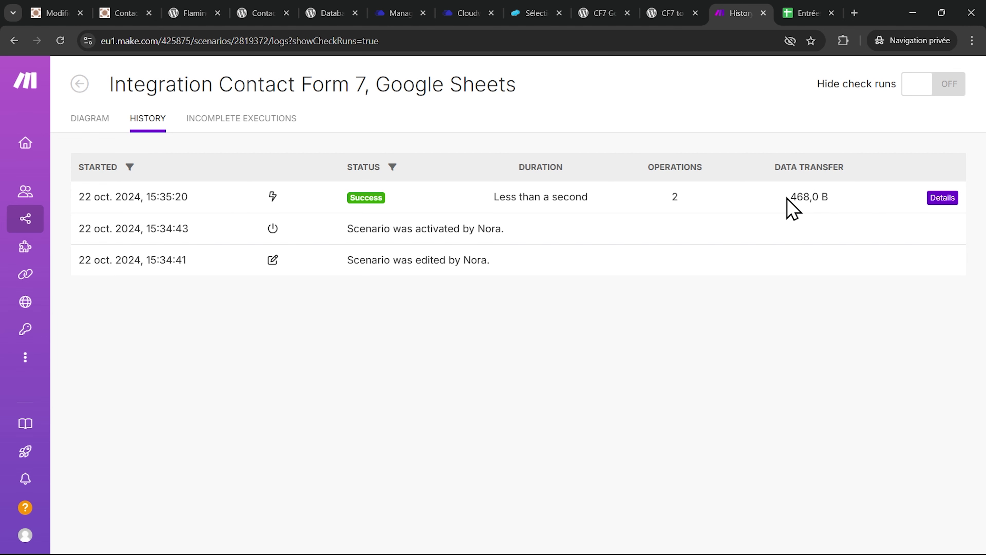
pyautogui.click(942, 198)
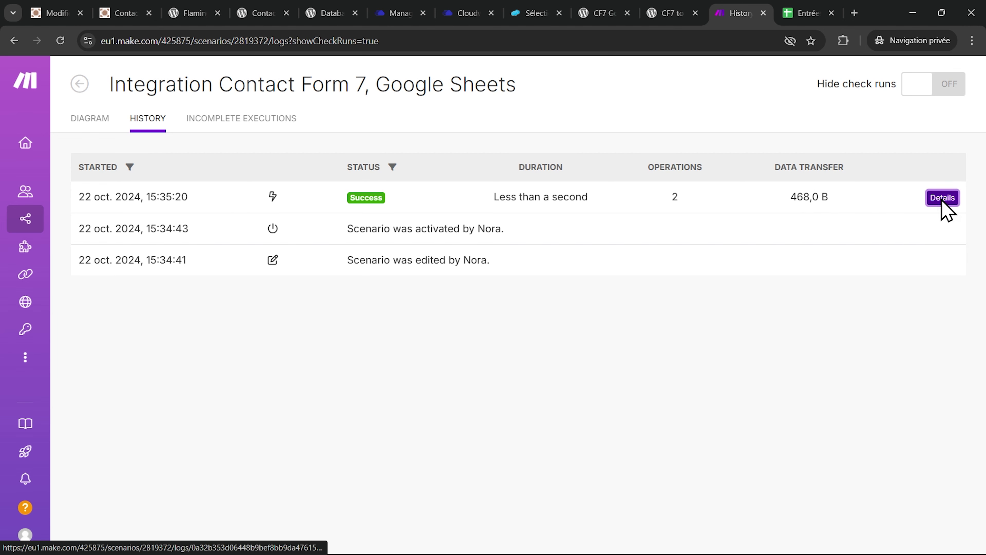
# - Inspect the form data received and the row written to Google Sheets
pyautogui.click(352, 235)
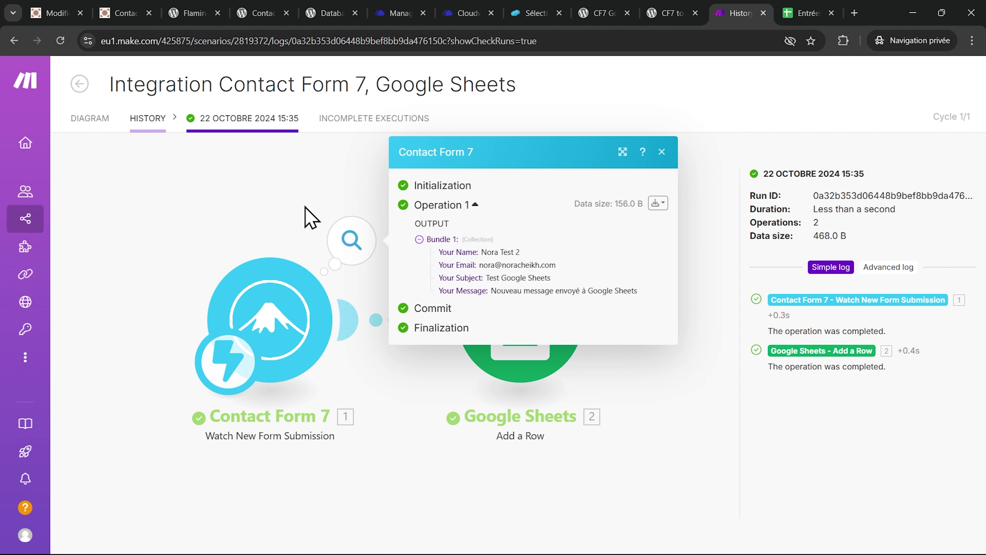
pyautogui.click(329, 188)
pyautogui.click(605, 244)
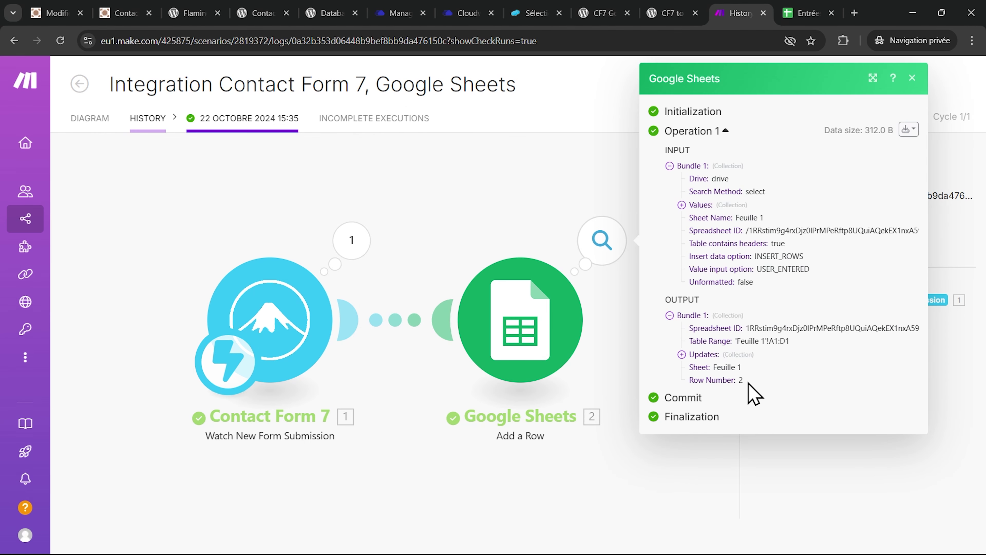
pyautogui.click(456, 196)
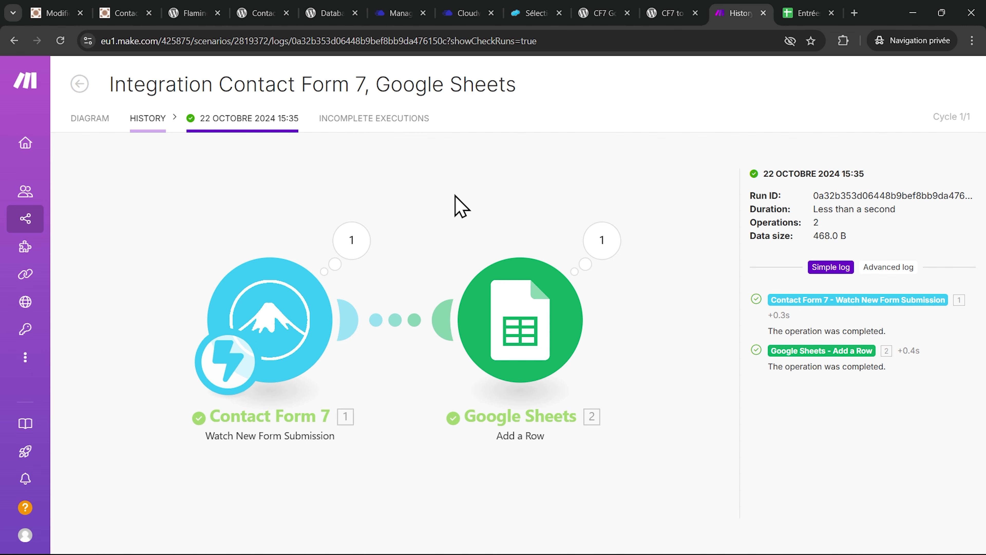
# - Browse the Flamingo, Database for Contact Form 7 and CF7 Google Sheets Connector plugin pages
pyautogui.click(209, 13)
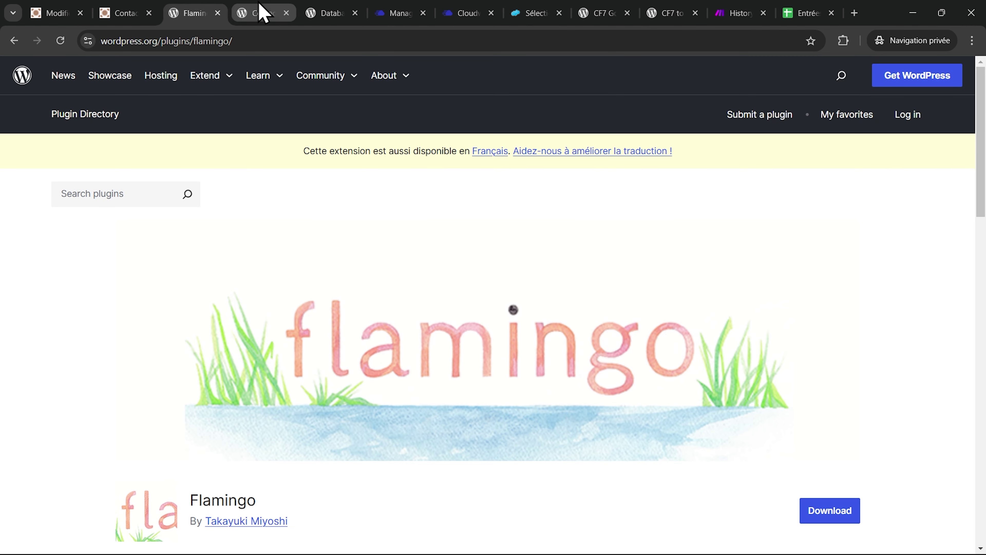
pyautogui.click(262, 13)
pyautogui.click(333, 12)
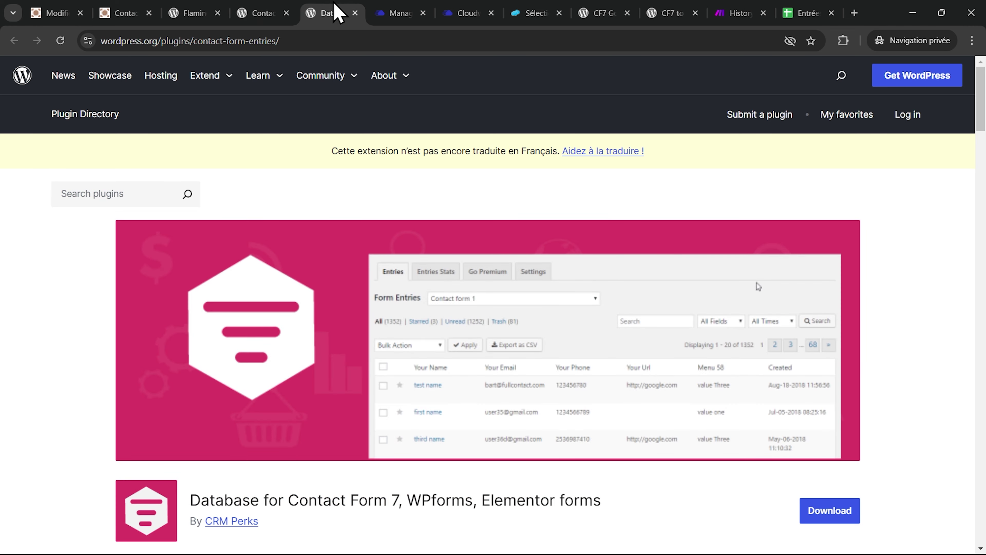
pyautogui.click(735, 13)
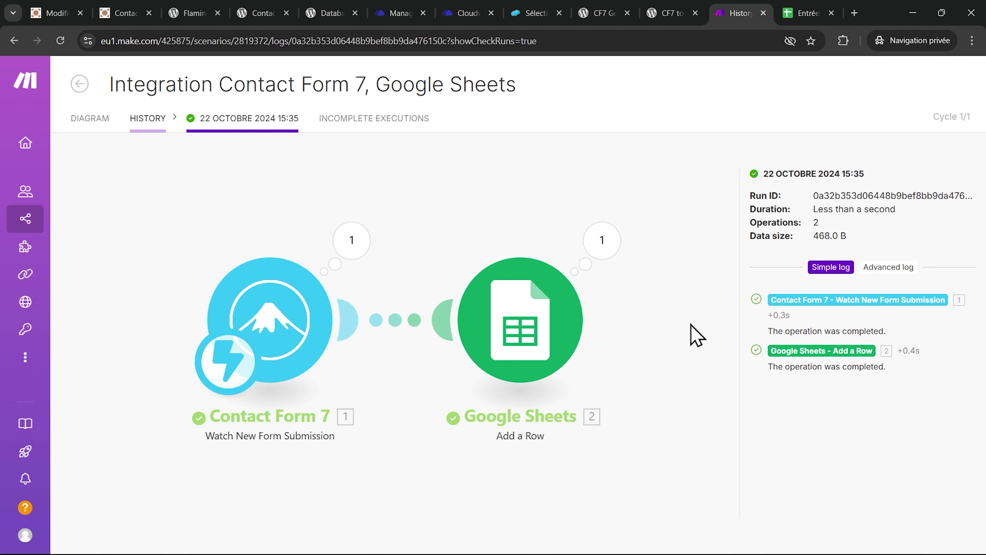
pyautogui.click(76, 118)
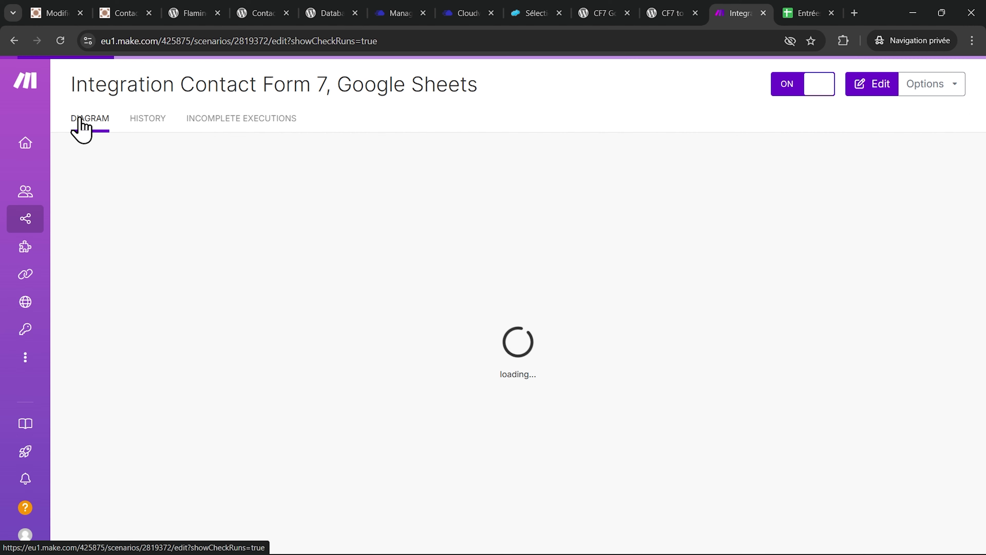
pyautogui.click(618, 12)
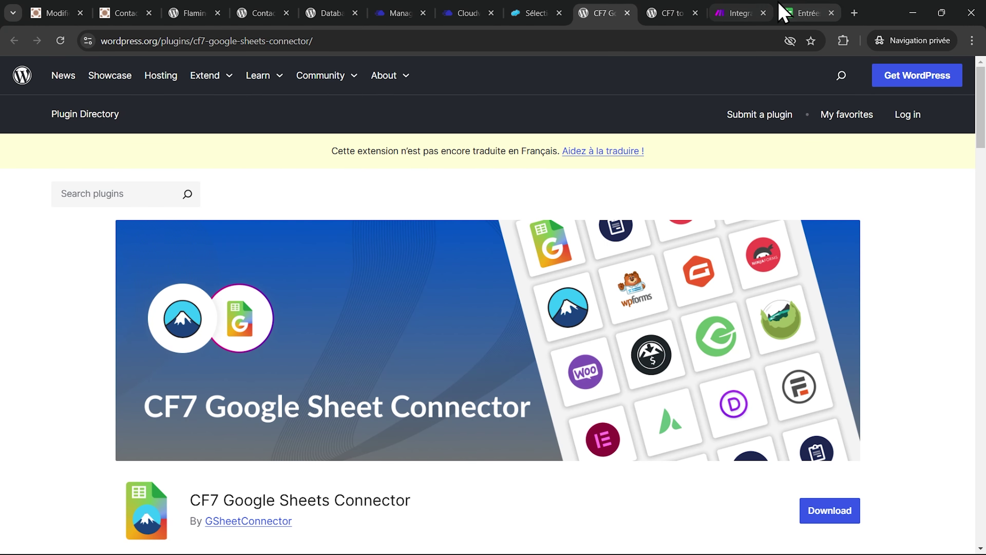
pyautogui.click(737, 13)
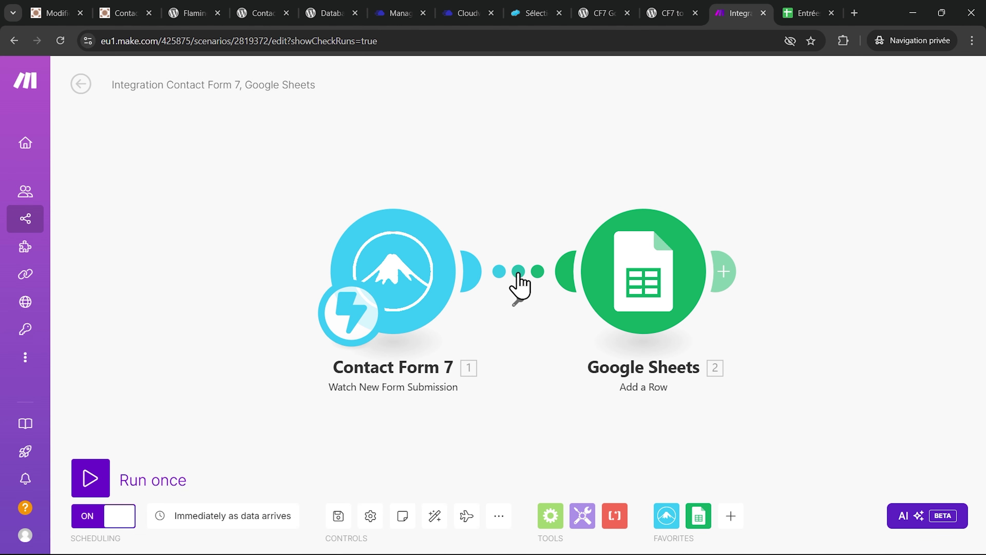
pyautogui.click(519, 276)
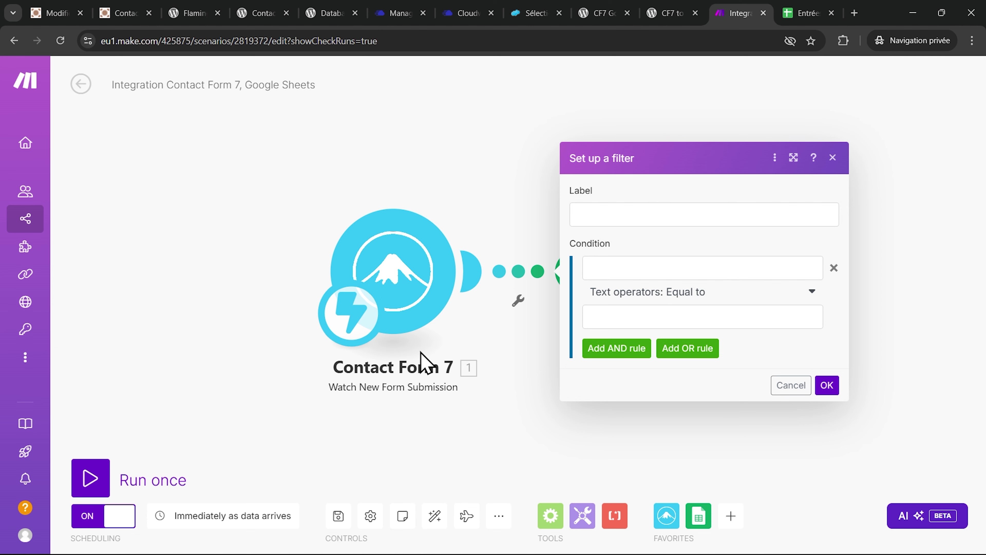
pyautogui.click(544, 429)
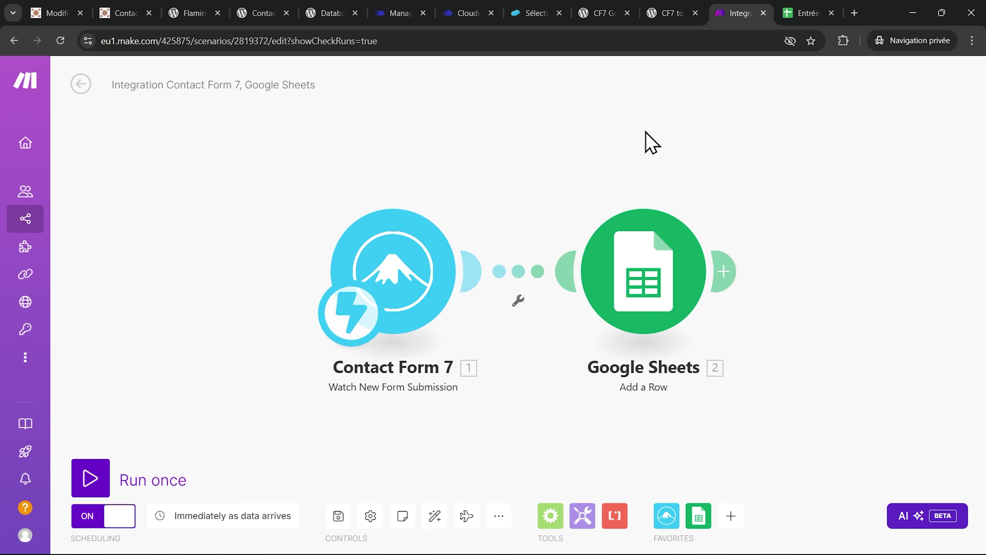